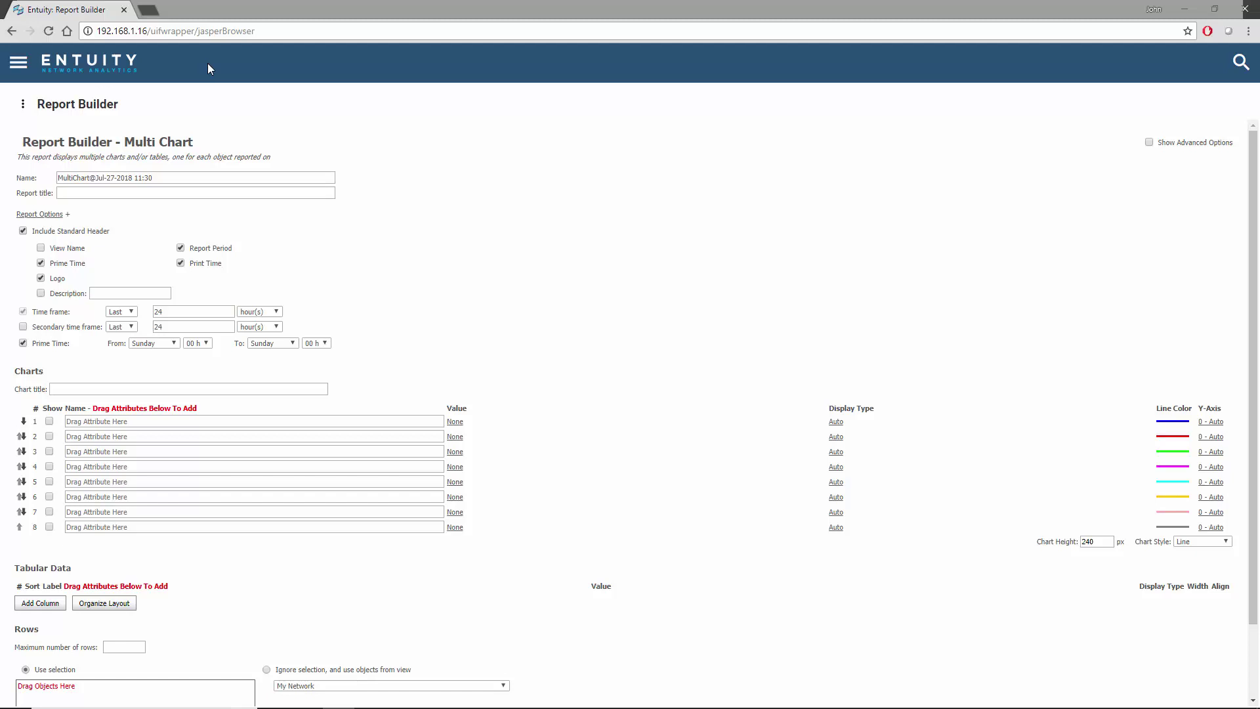
- Go to Reports > Report Builder and pick the Multi chart/table template for a blank report
click(18, 63)
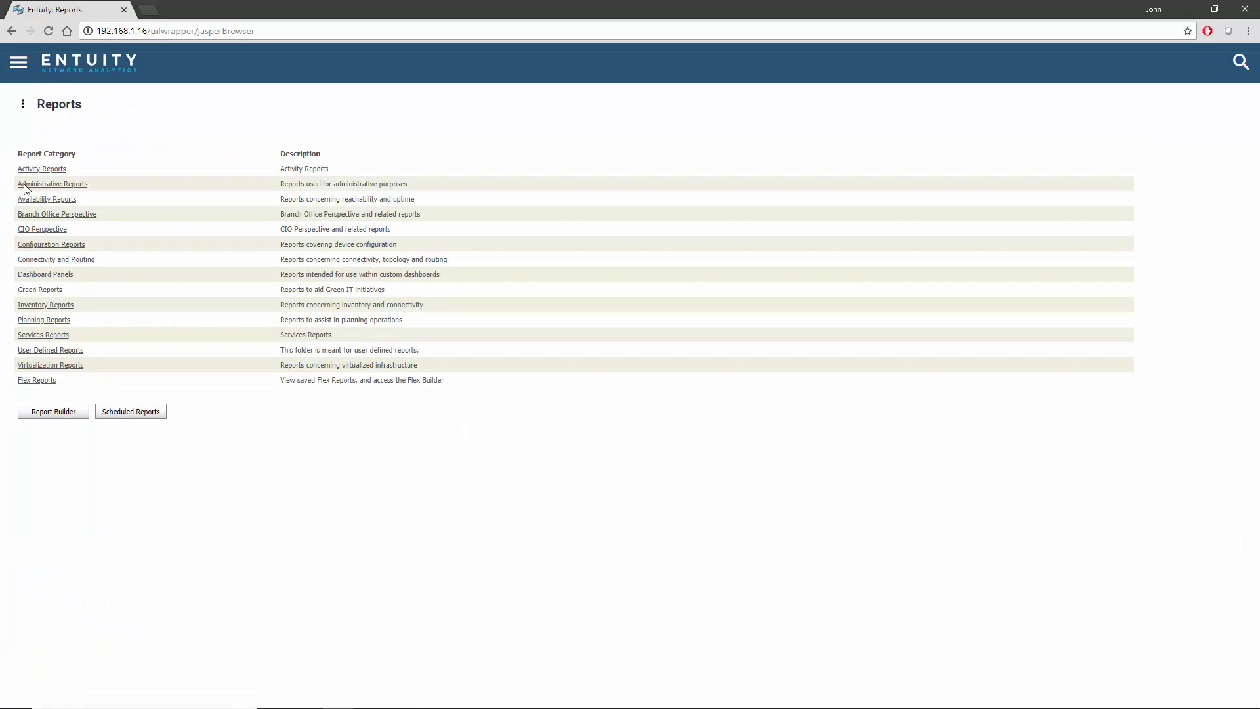
click(54, 411)
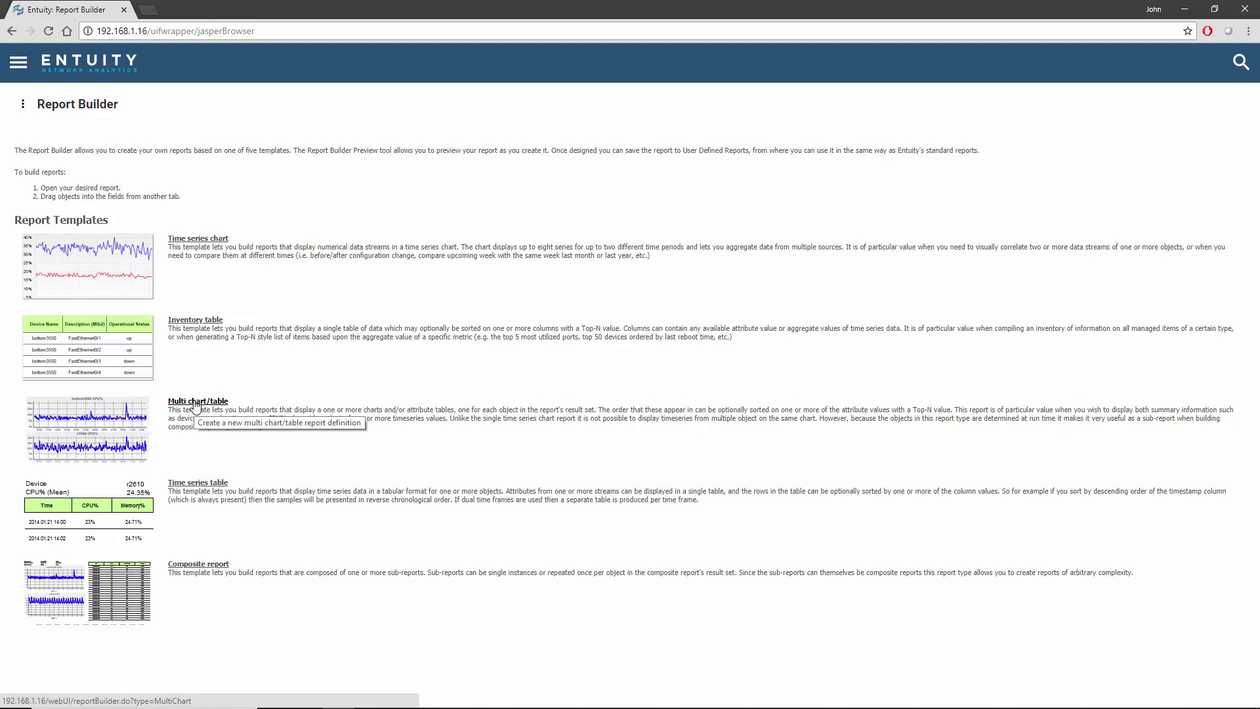
click(80, 418)
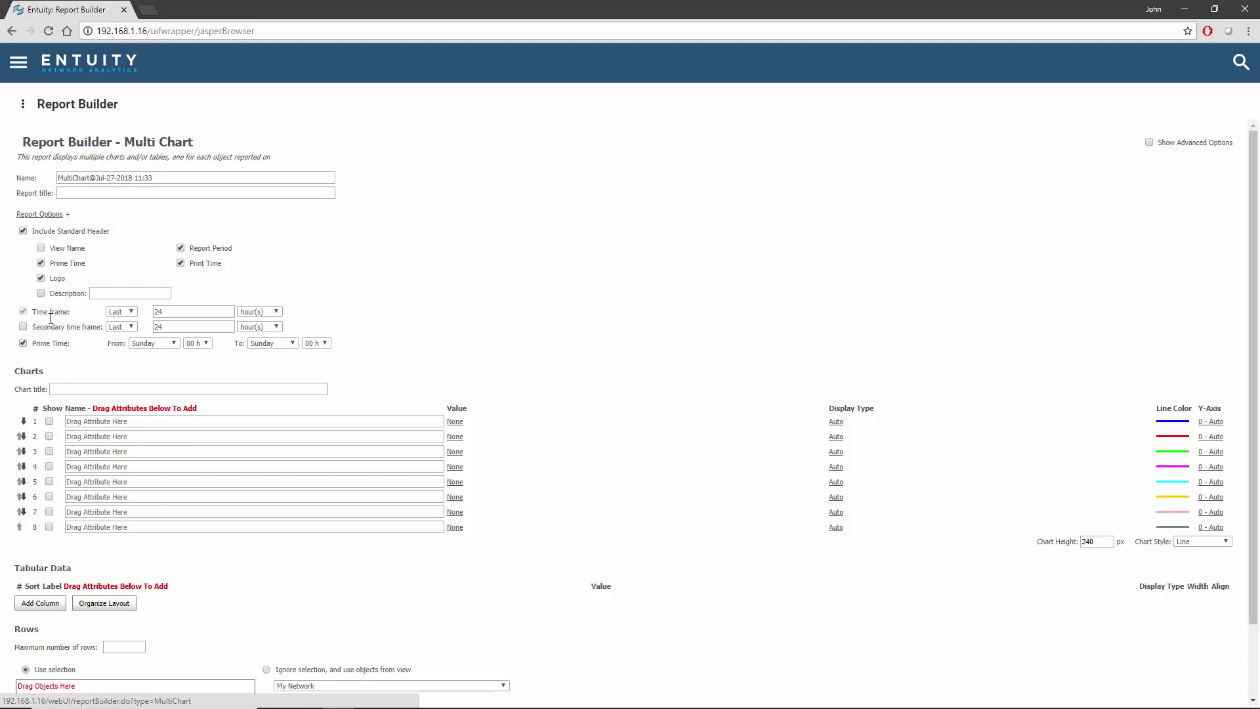
- Duplicate the Entuity tab and open router hq01's Attributes dashboard via Explorer > All Objects
right_click(67, 9)
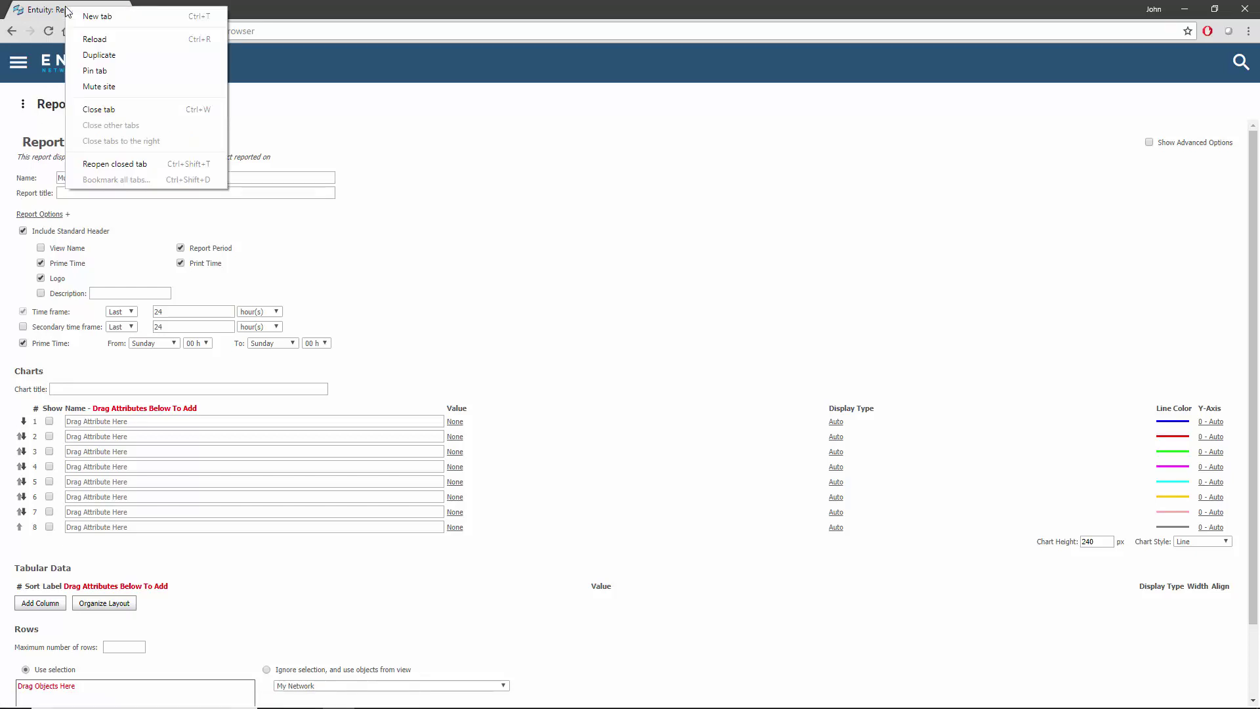
click(96, 56)
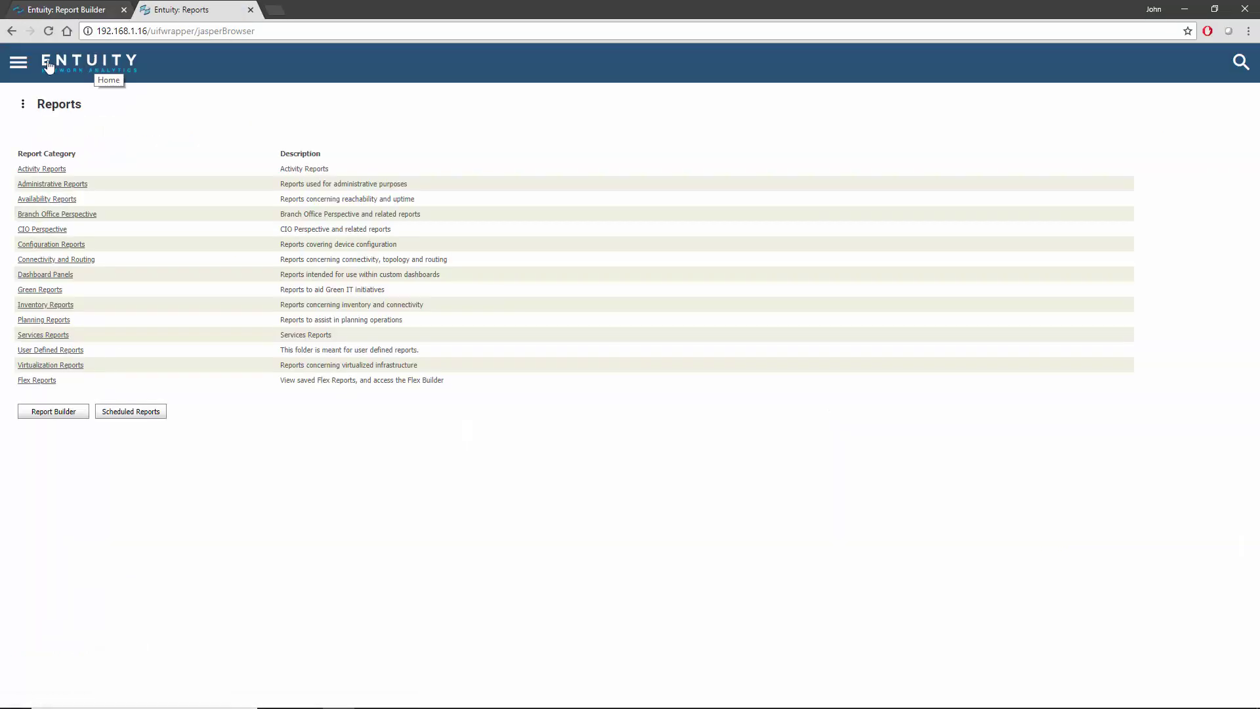
click(18, 62)
click(58, 106)
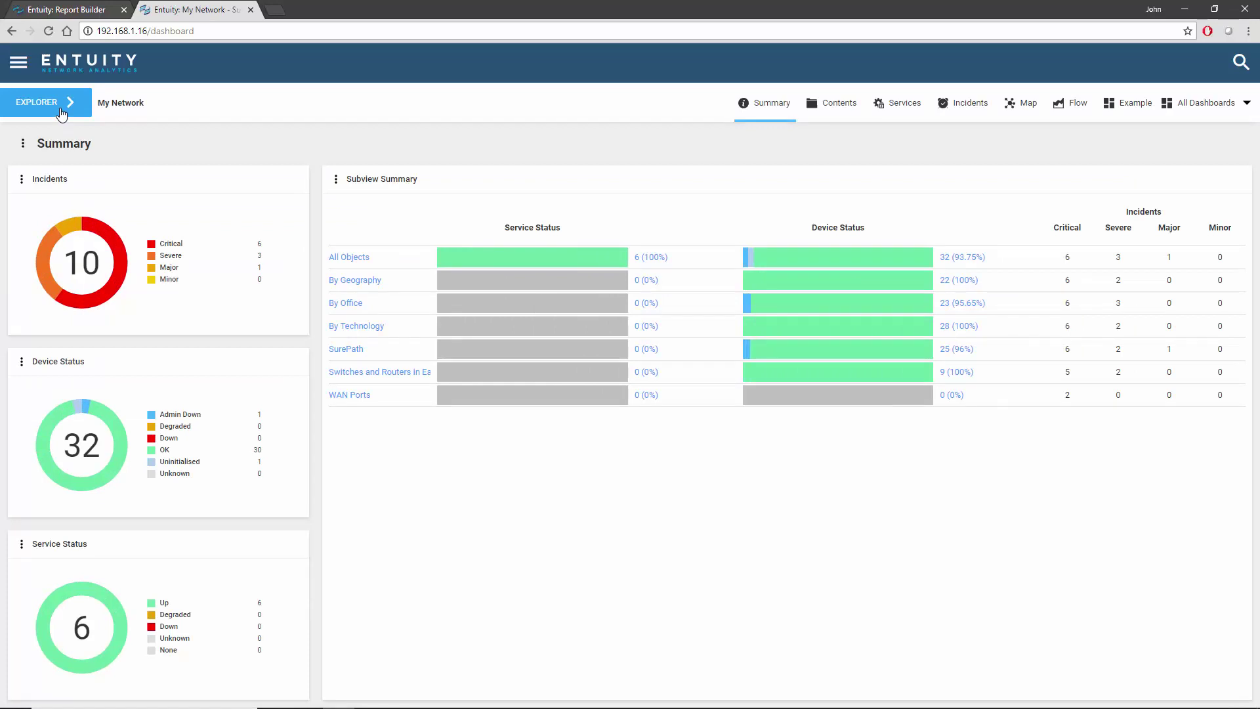
click(65, 107)
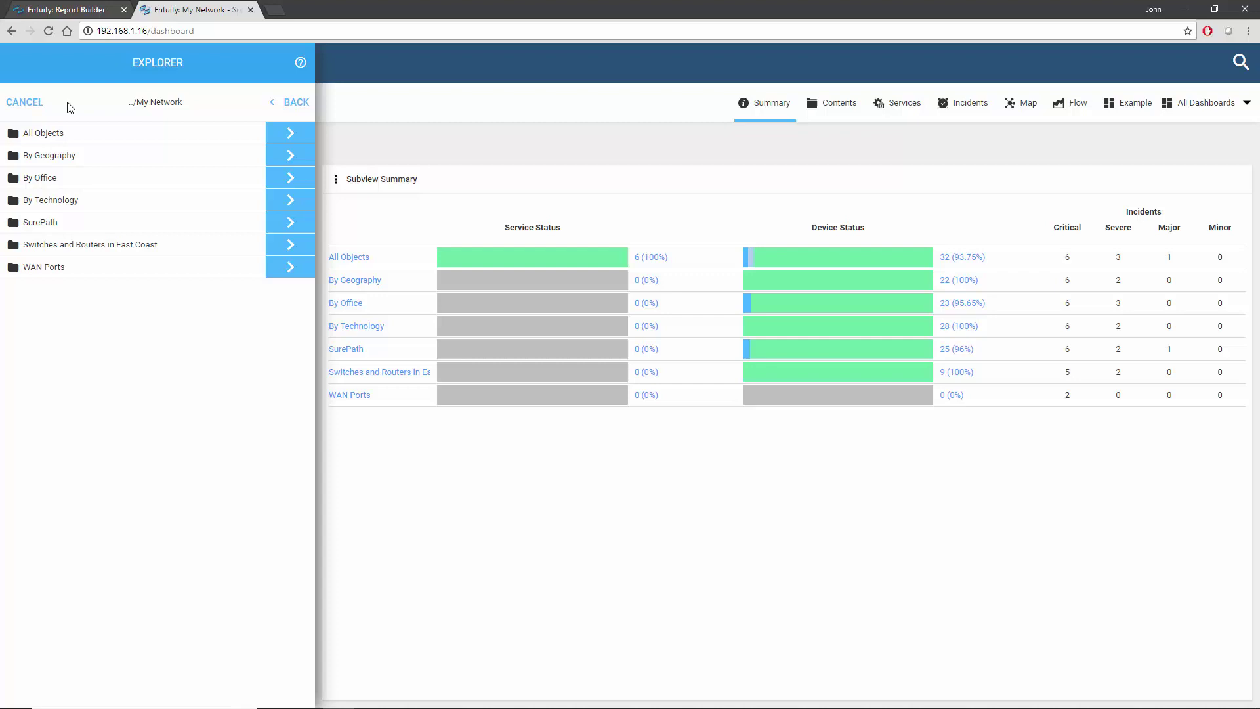
click(279, 131)
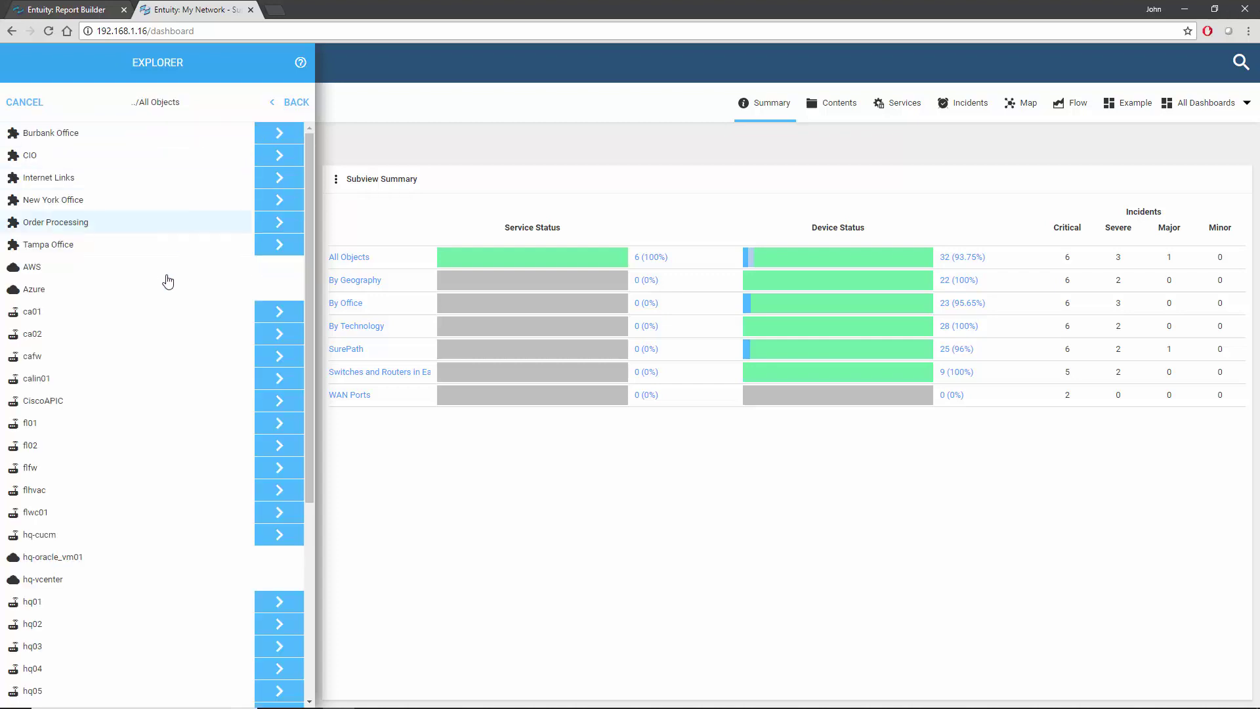
click(90, 601)
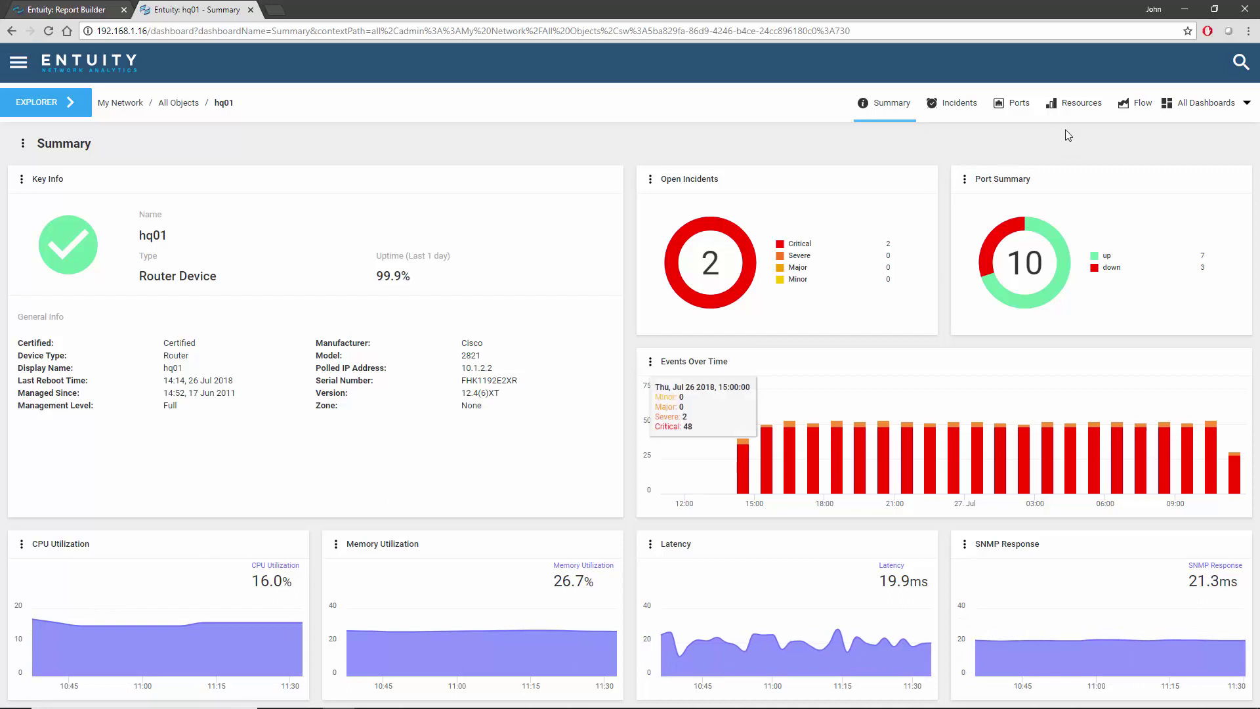
click(1169, 103)
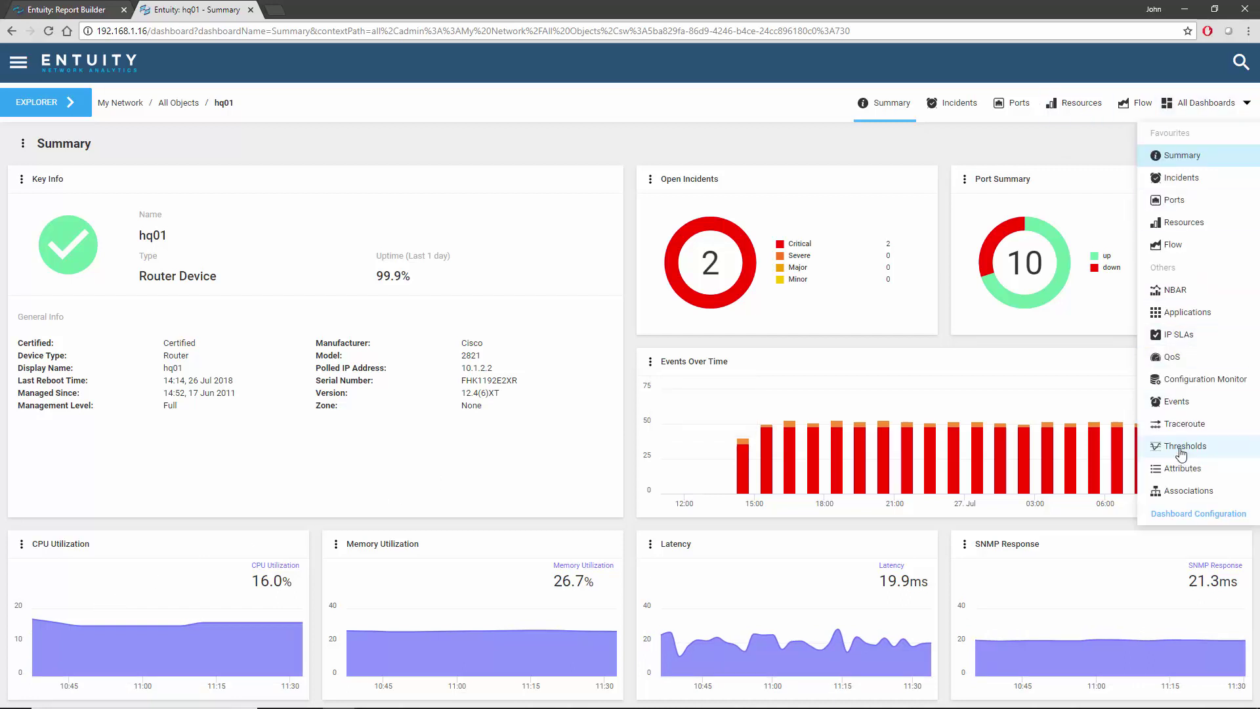
click(1176, 470)
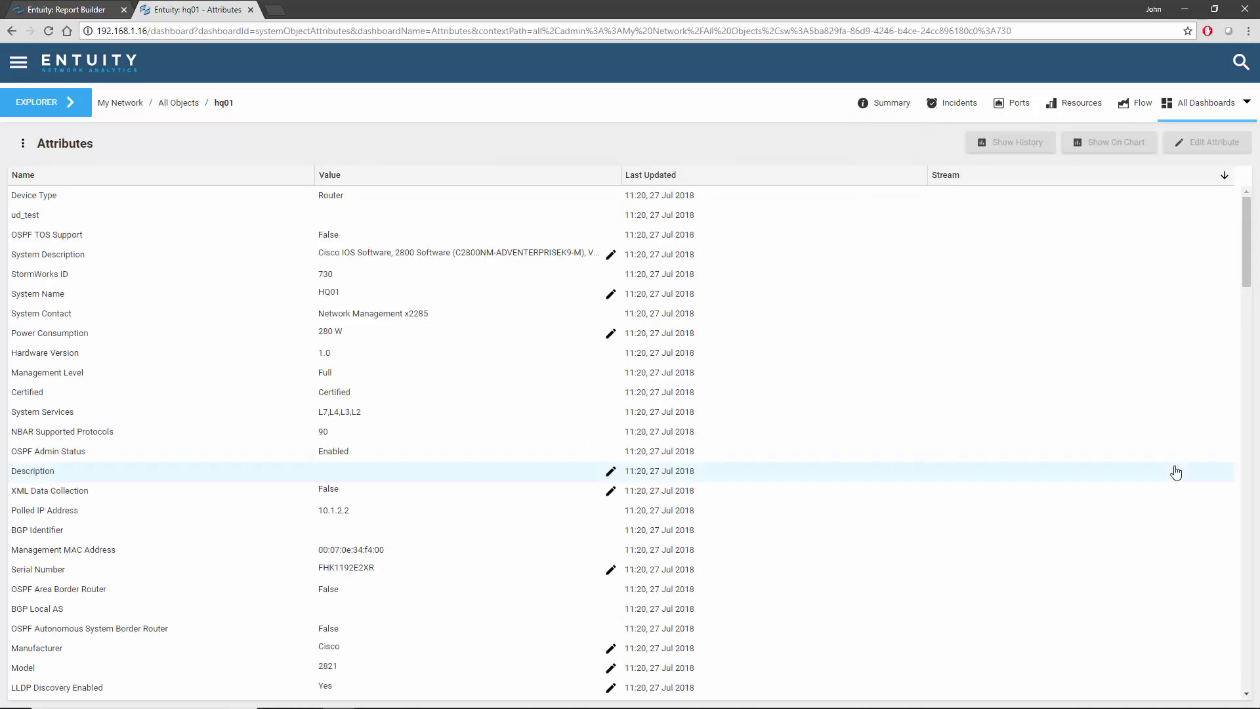
- Sort hq01 attributes by Name and drag Average CPU Utilization% and Average Memory Used% into chart rows 1 and 2
click(23, 177)
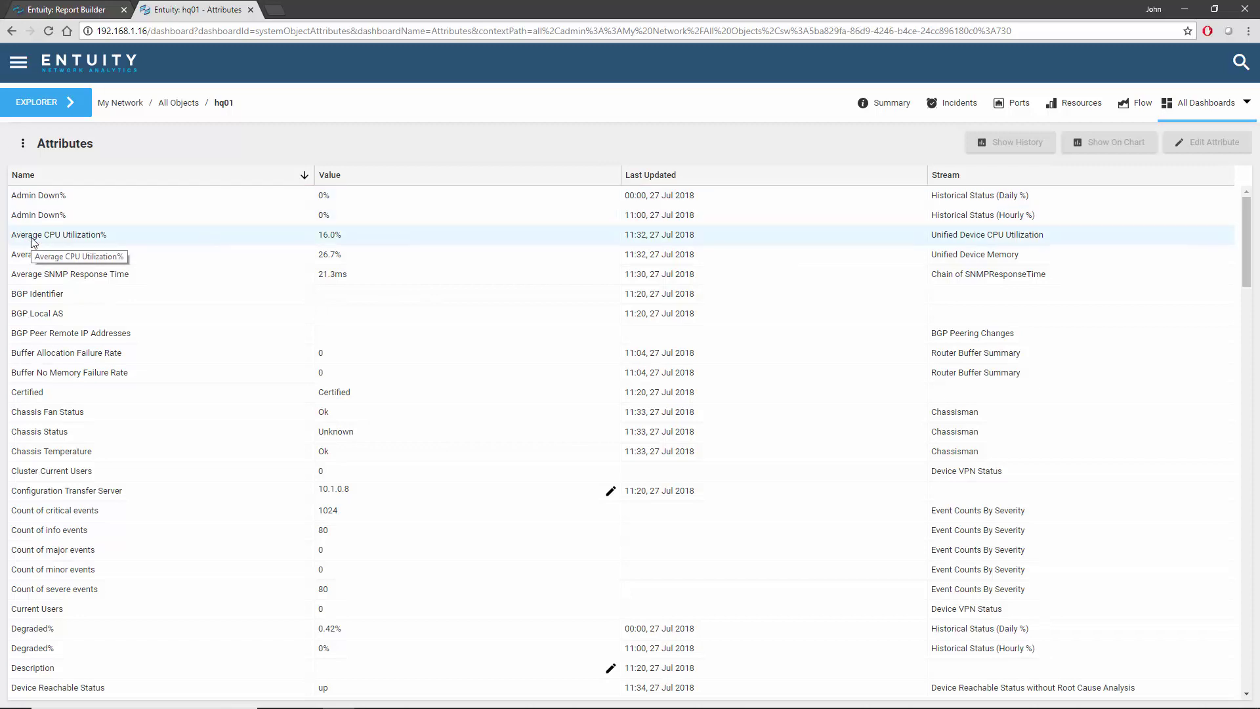
drag(33, 241, 92, 423)
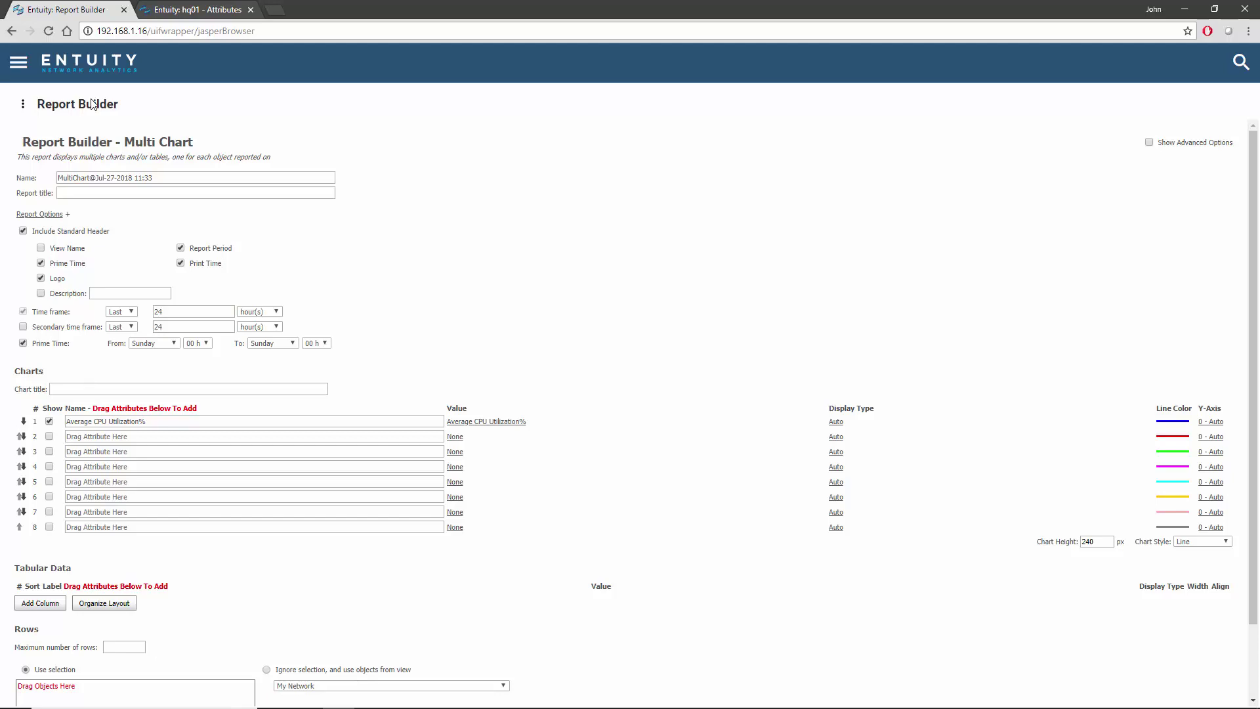
click(190, 10)
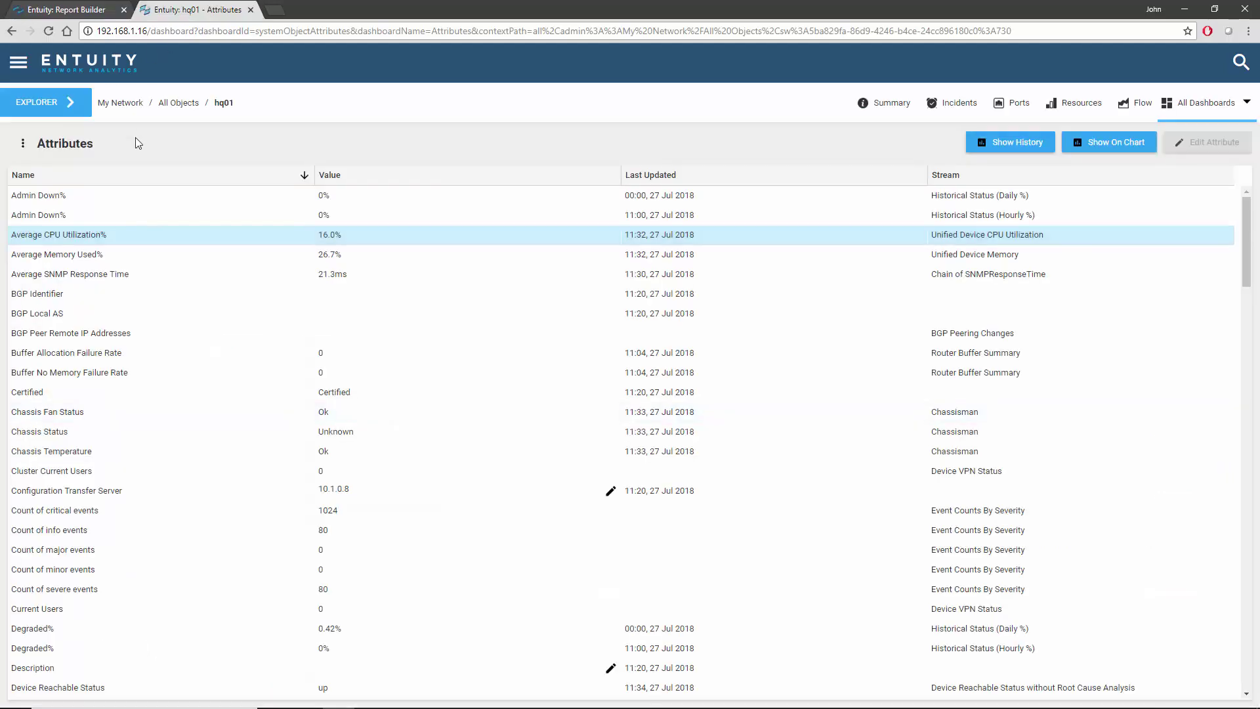
click(72, 254)
drag(94, 15, 91, 437)
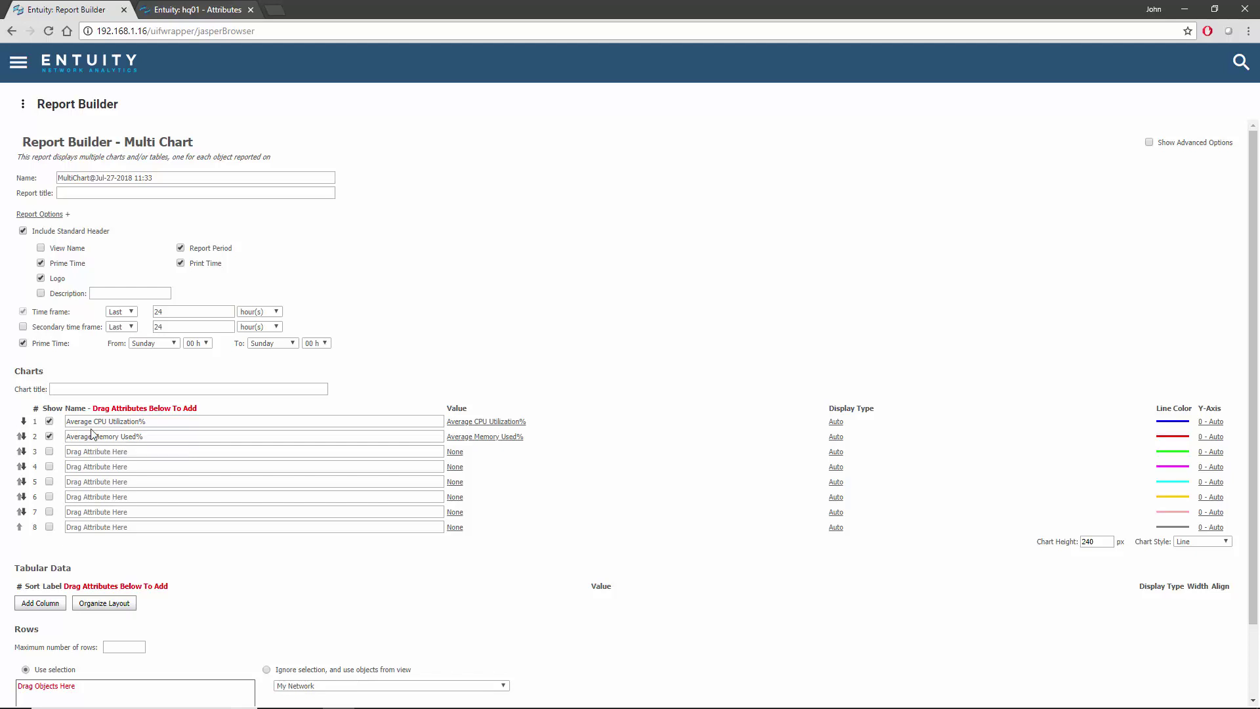
- Add six empty Tabular Data rows to the report form
scroll(89, 429, down, 1)
click(42, 523)
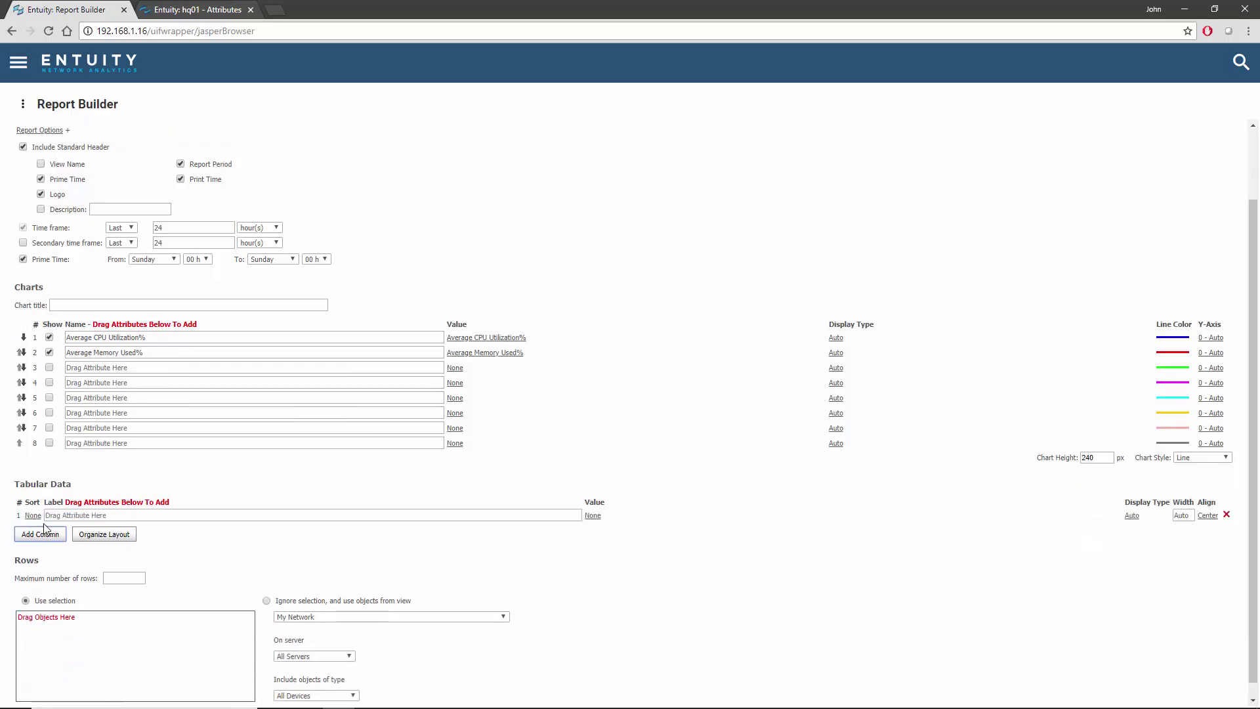
click(36, 539)
click(37, 549)
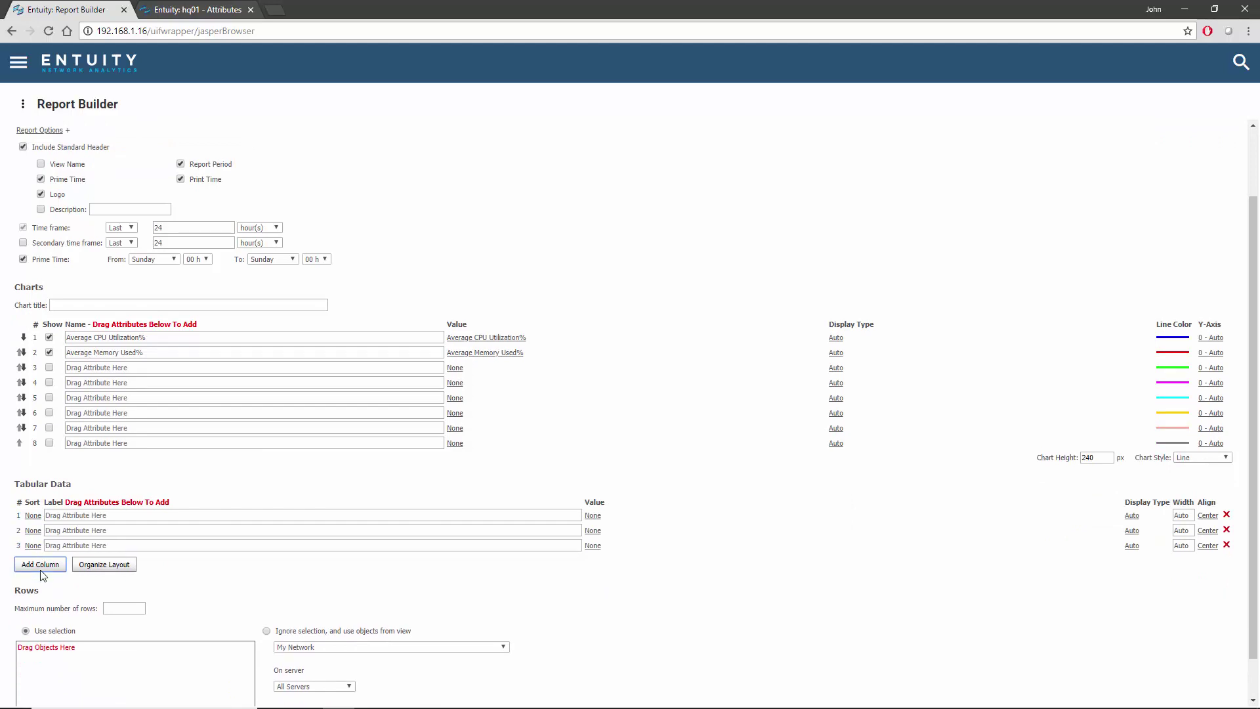
click(40, 566)
click(41, 581)
click(42, 592)
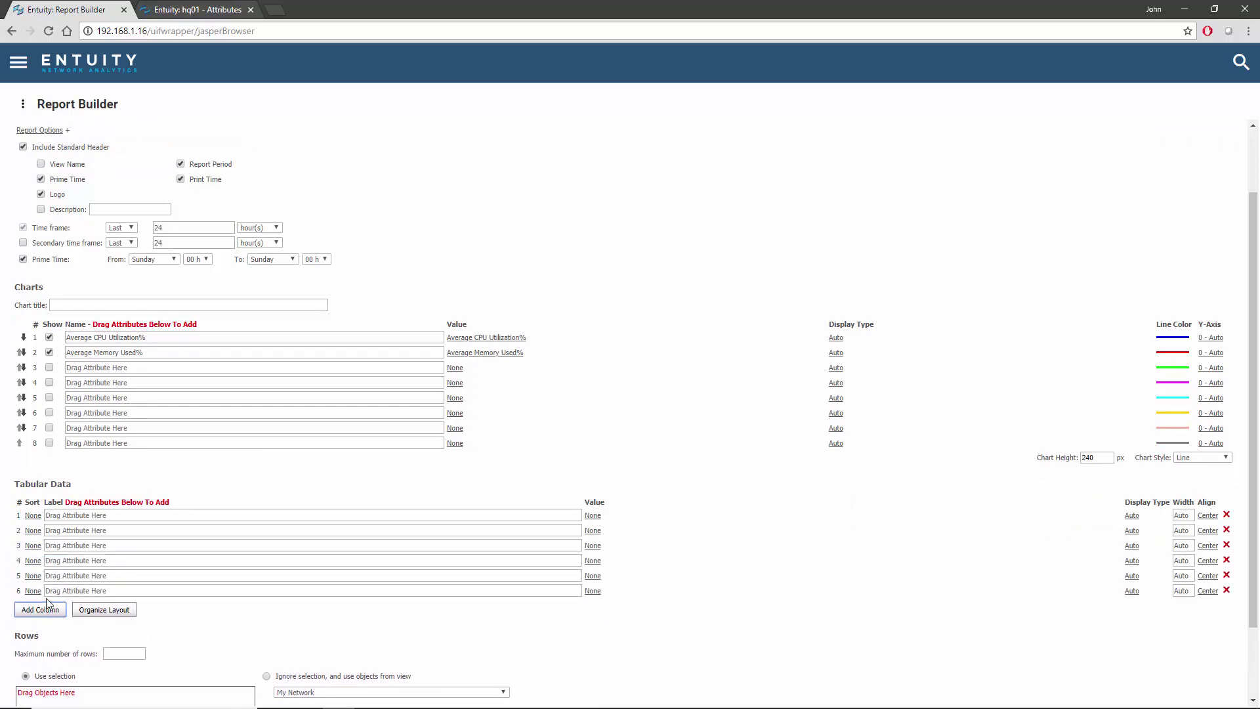
- Add Average CPU Utilization% as tabular column 1 with Mean aggregation
key(ctrl+Tab)
drag(81, 236, 97, 512)
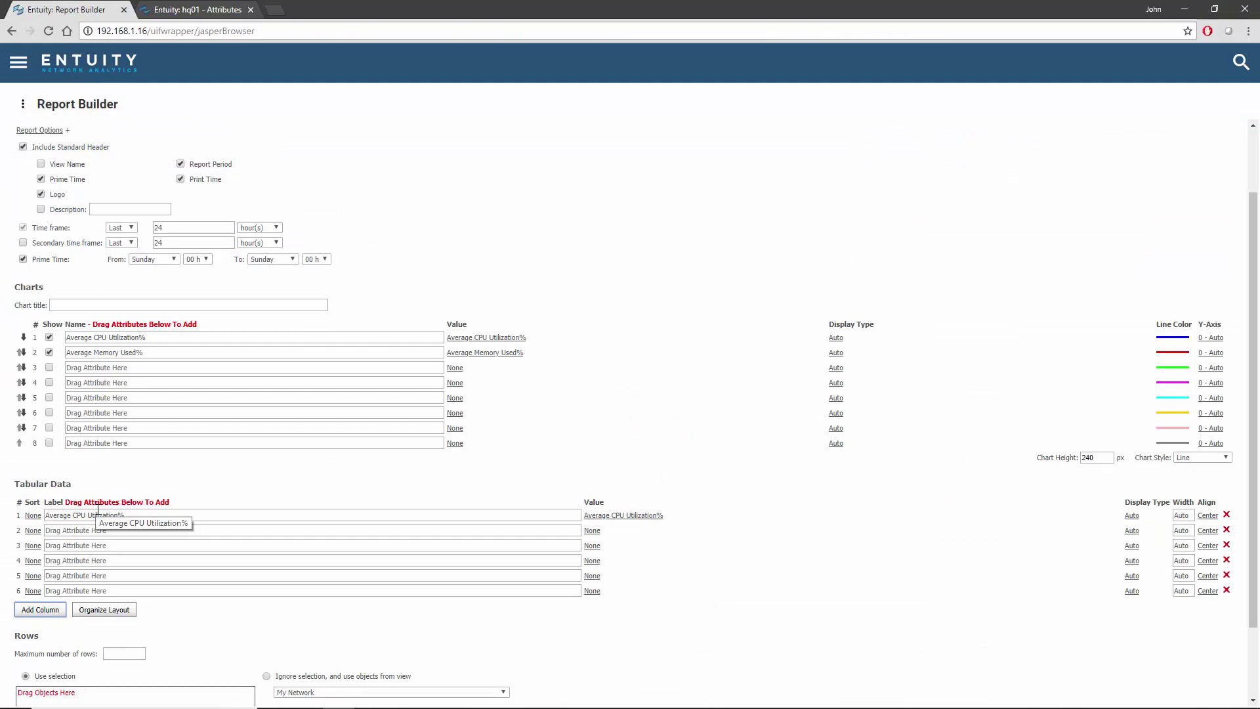
click(625, 518)
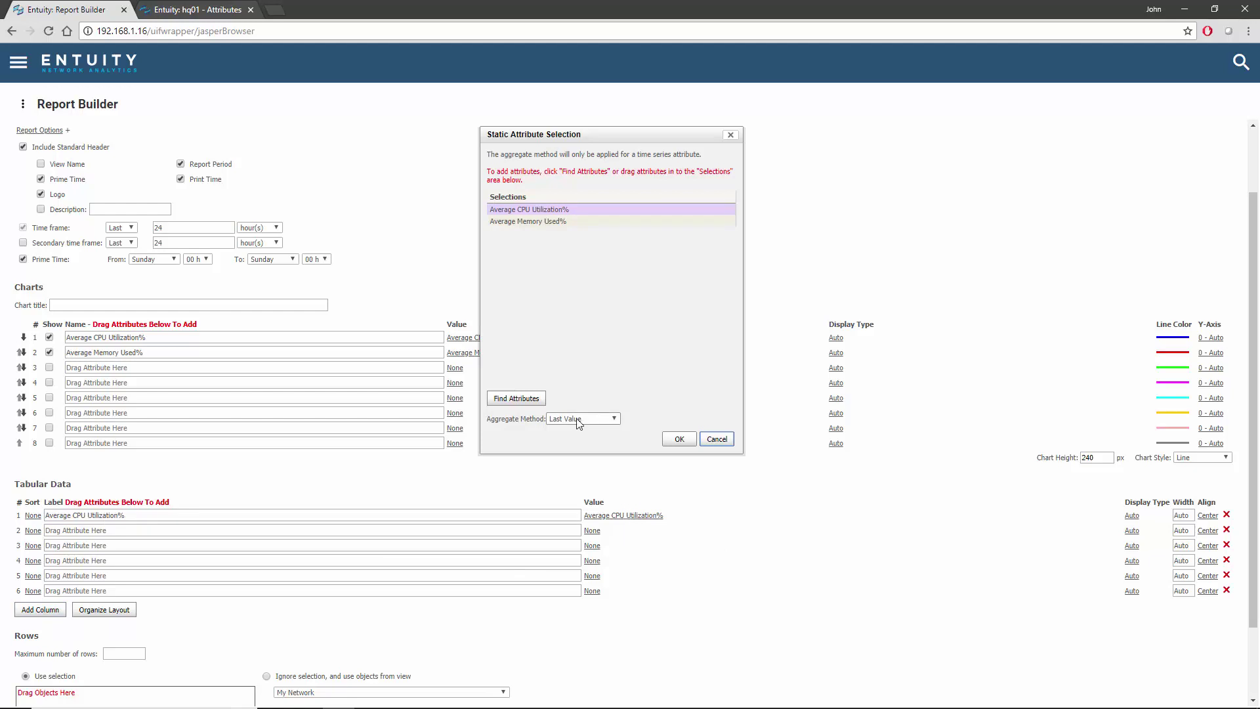
click(612, 420)
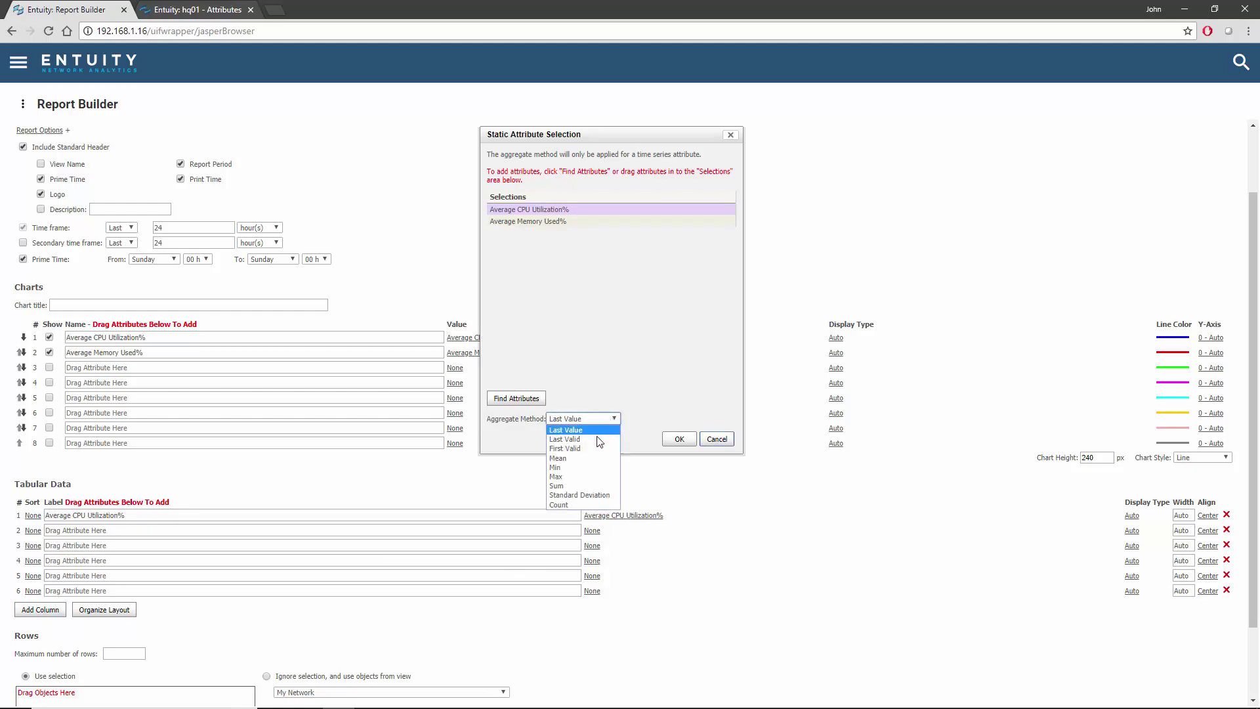
click(573, 460)
click(676, 439)
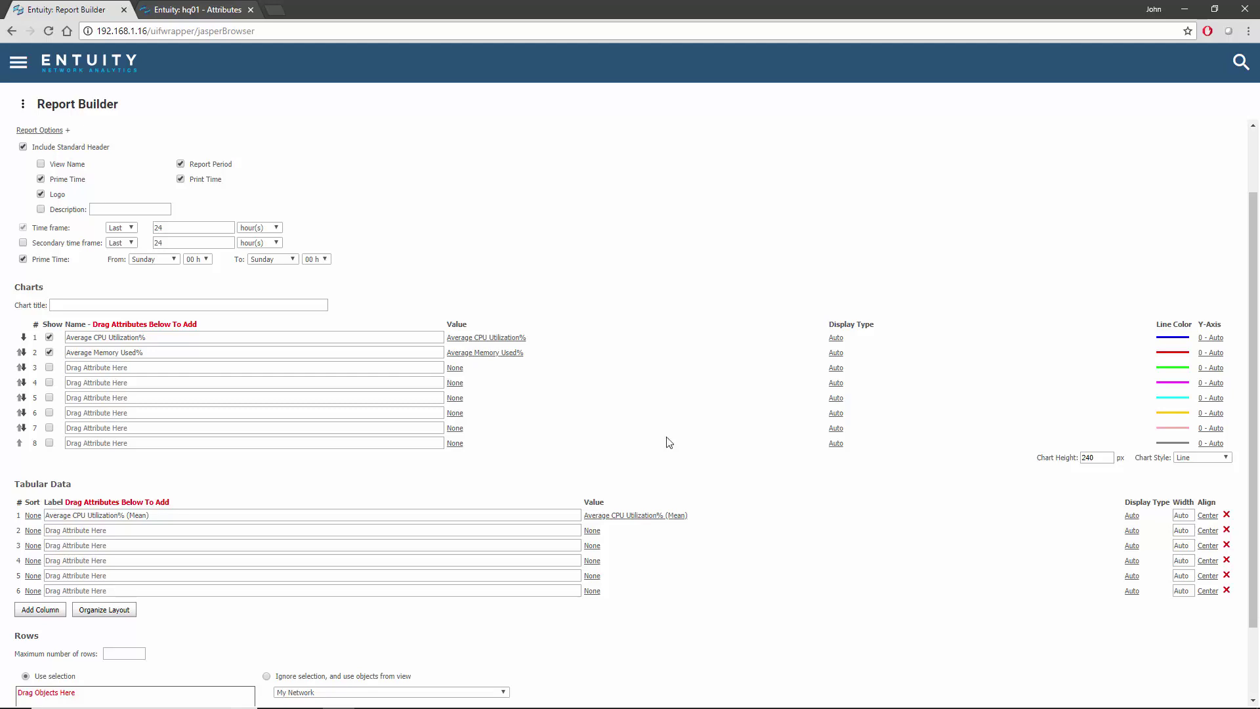
- Add Average CPU Utilization% again as tabular column 2 with Max aggregation
click(229, 14)
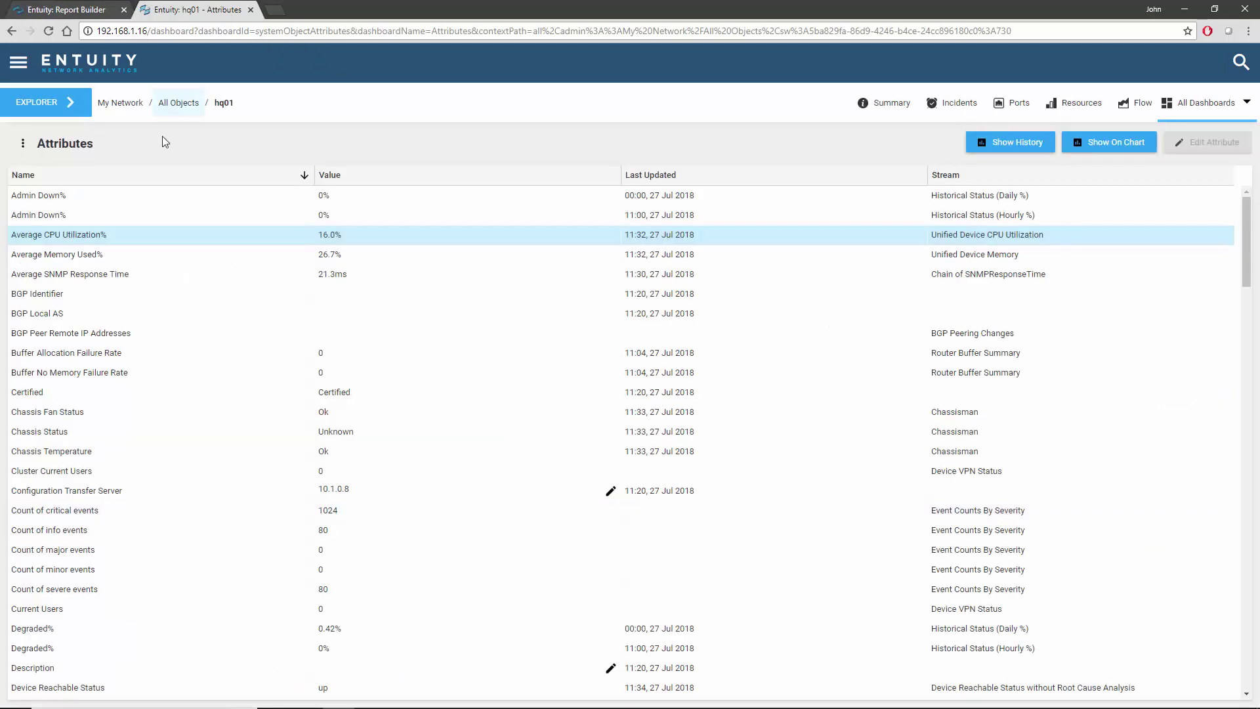
drag(79, 234, 107, 533)
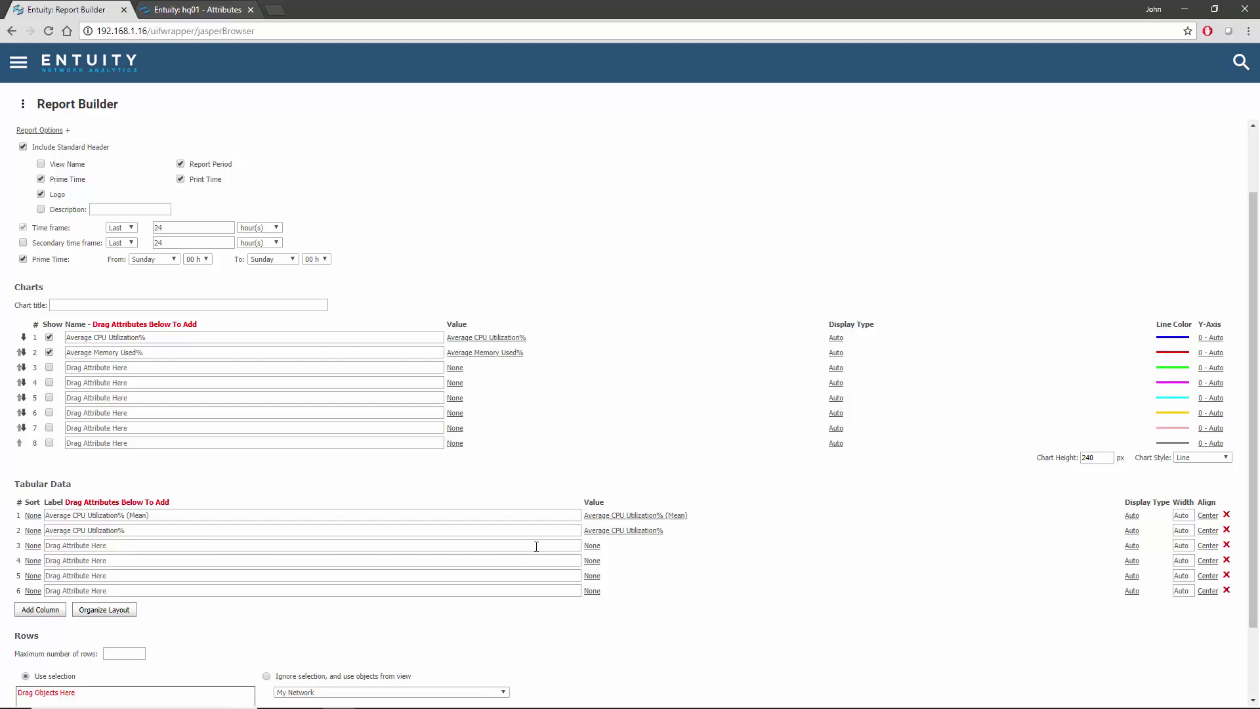
click(623, 531)
click(615, 419)
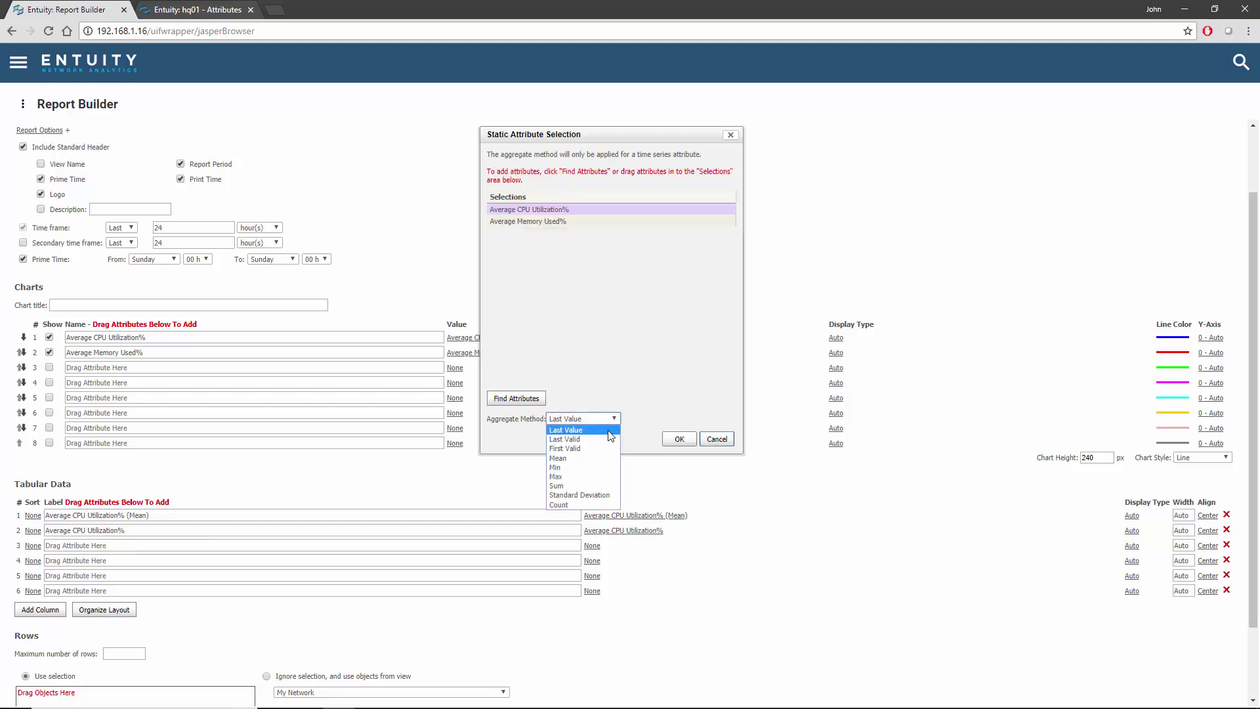
click(601, 461)
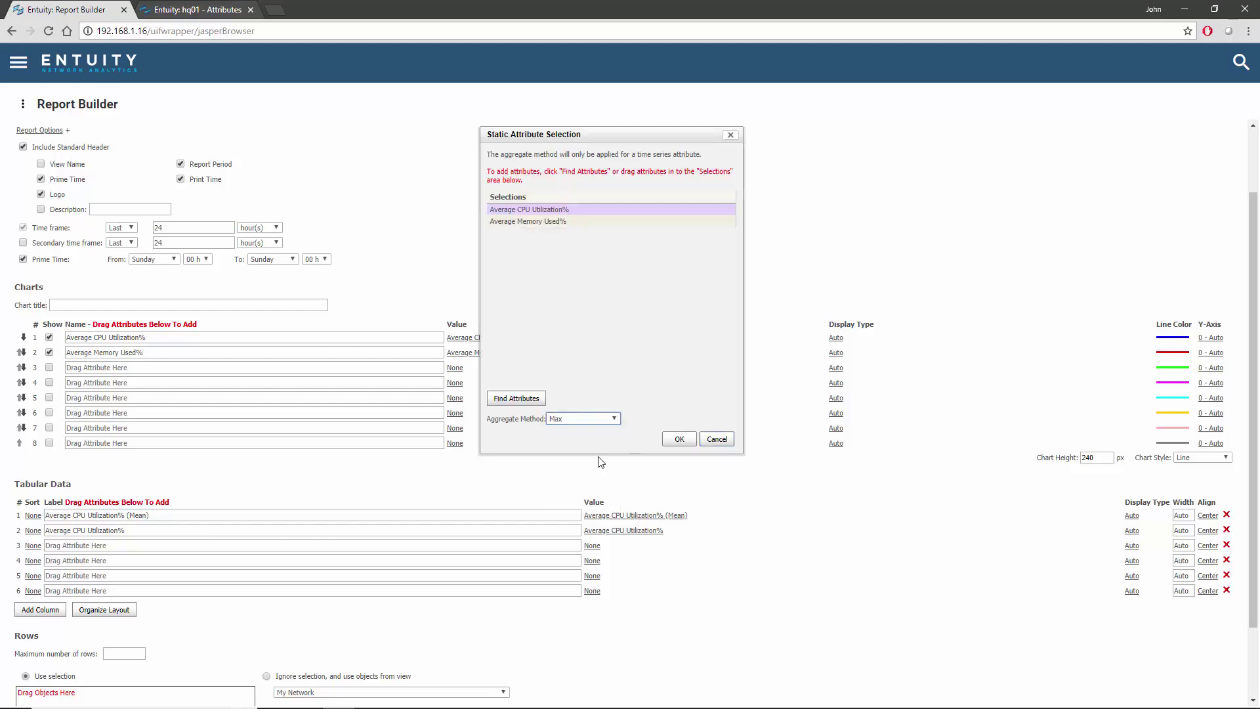
click(676, 438)
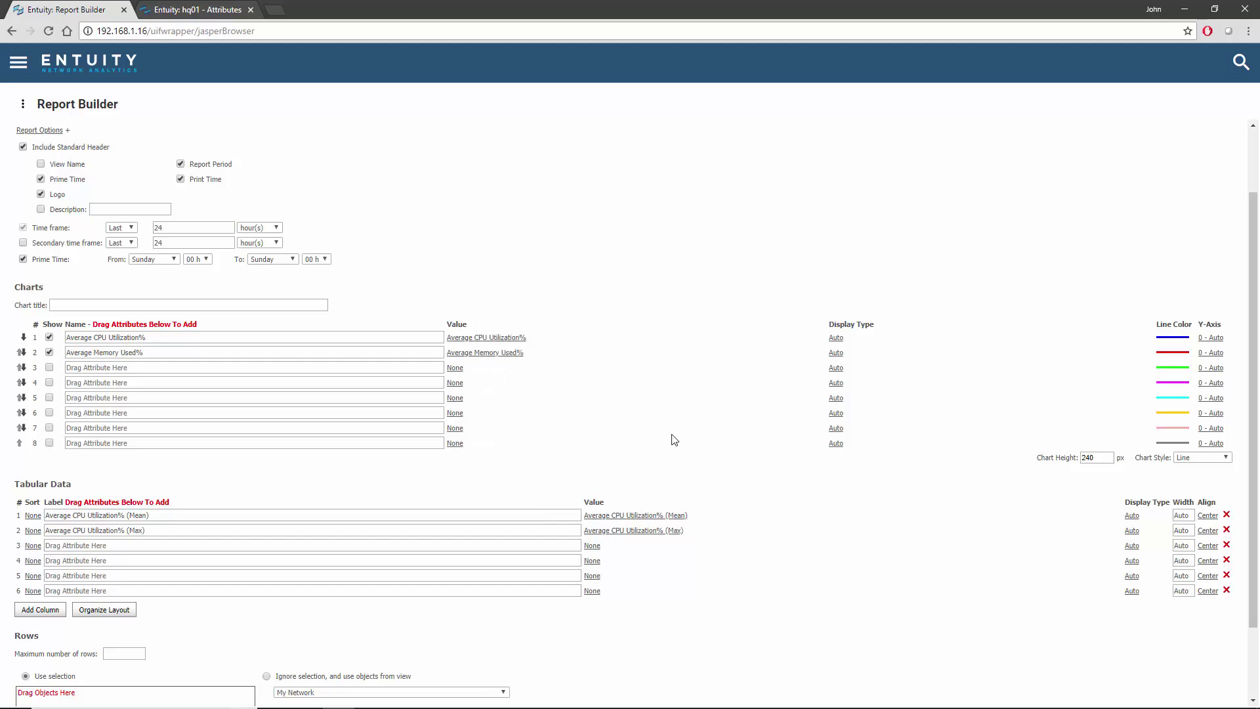
- Put the Model attribute into tabular column 3
click(193, 10)
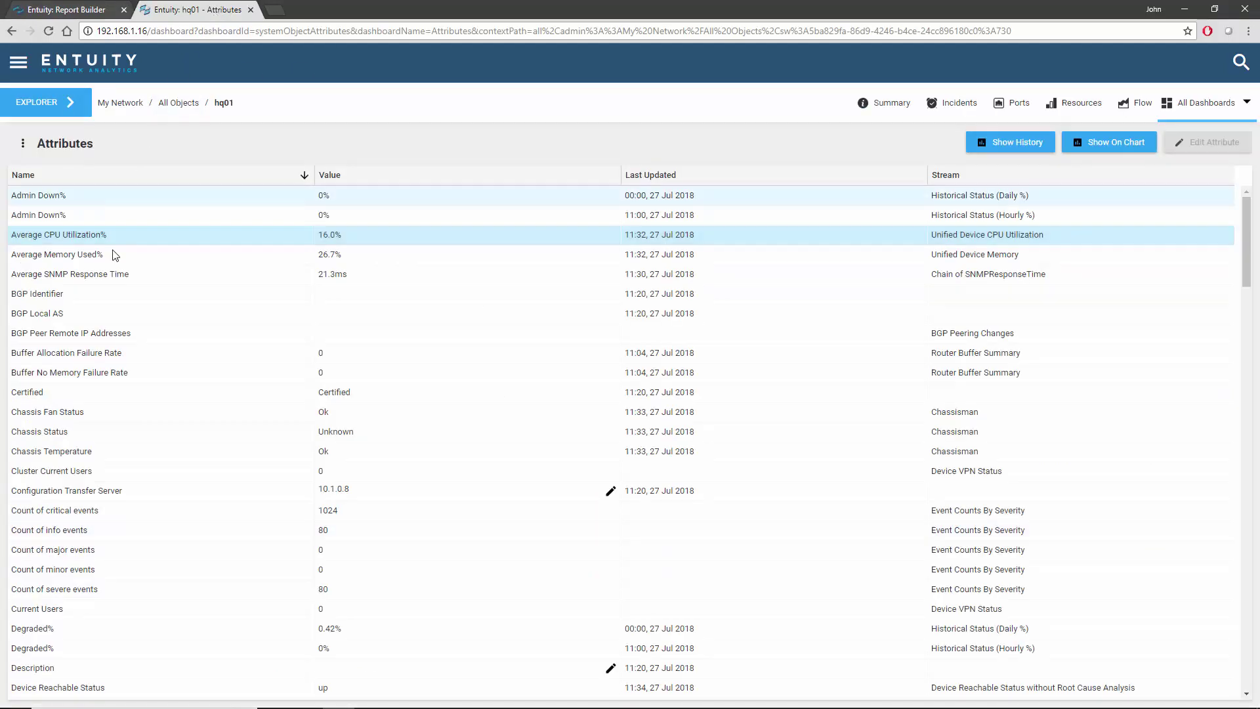
scroll(120, 366, down, 20)
click(61, 334)
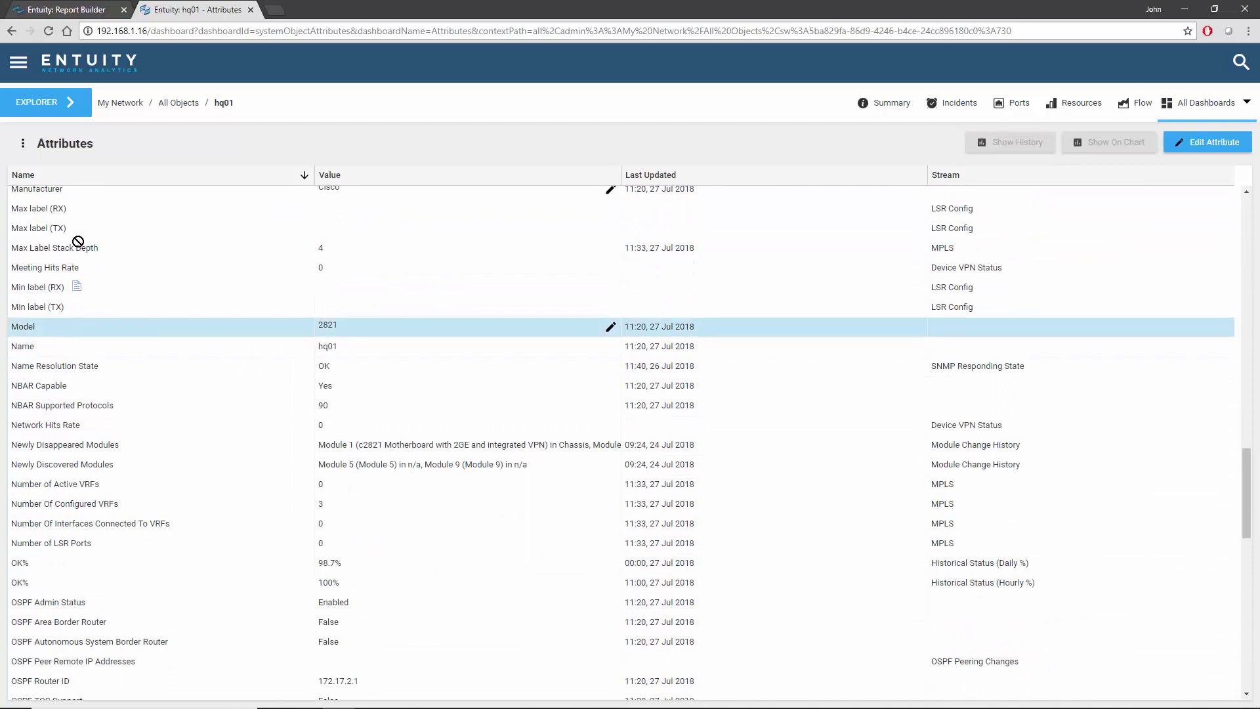
click(88, 13)
drag(89, 13, 78, 545)
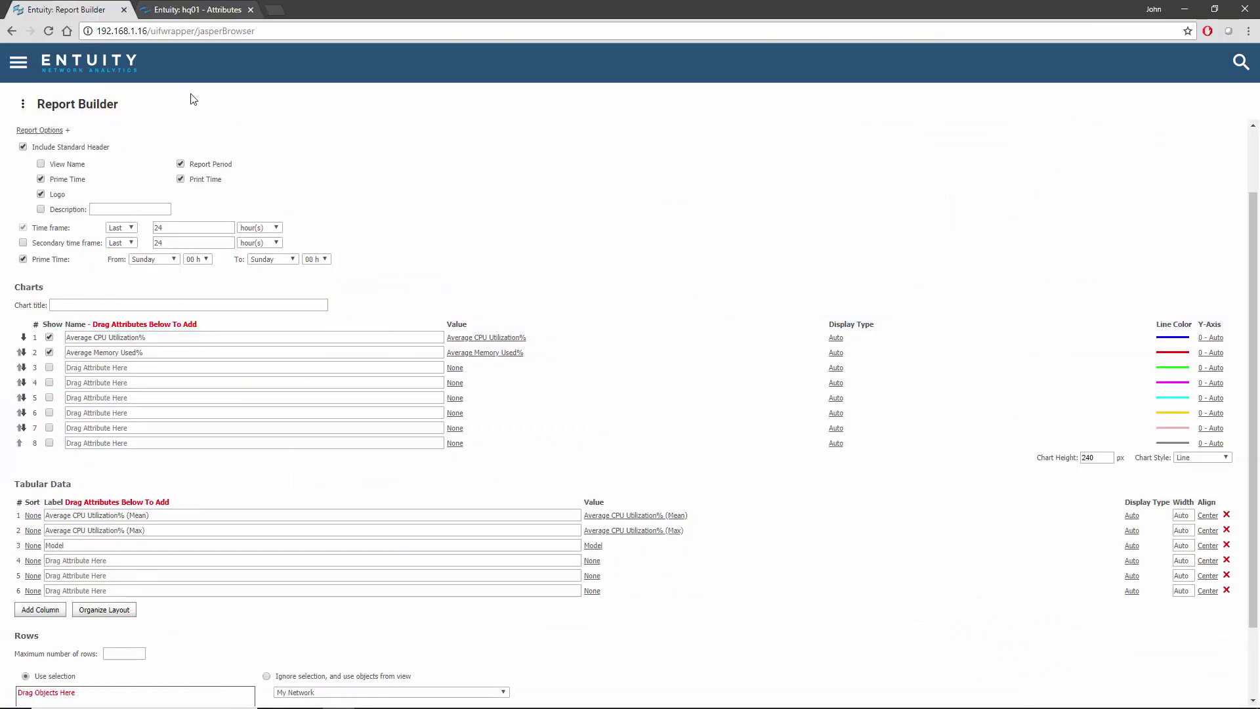
- Add Manufacturer, Version and Serial Number as tabular rows 4 to 6
click(193, 10)
drag(66, 190, 67, 560)
click(210, 10)
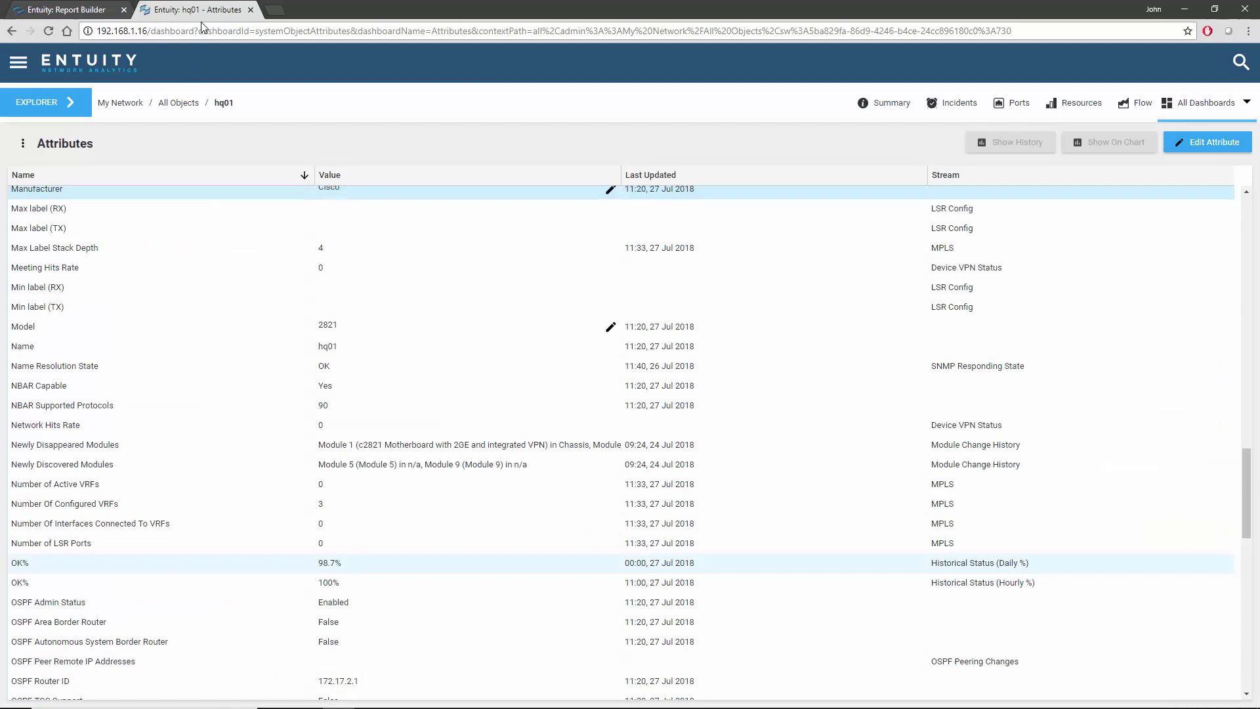
scroll(99, 393, down, 10)
drag(39, 571, 74, 575)
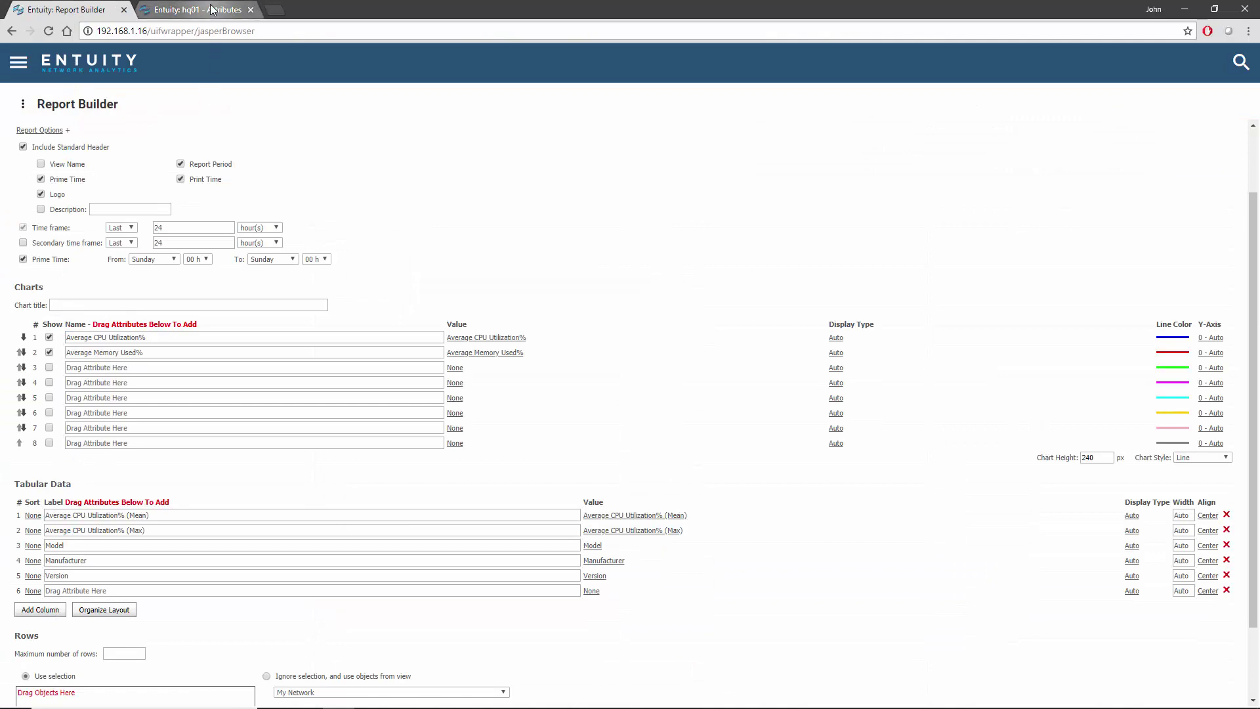
click(216, 10)
scroll(65, 416, up, 5)
scroll(66, 415, up, 1)
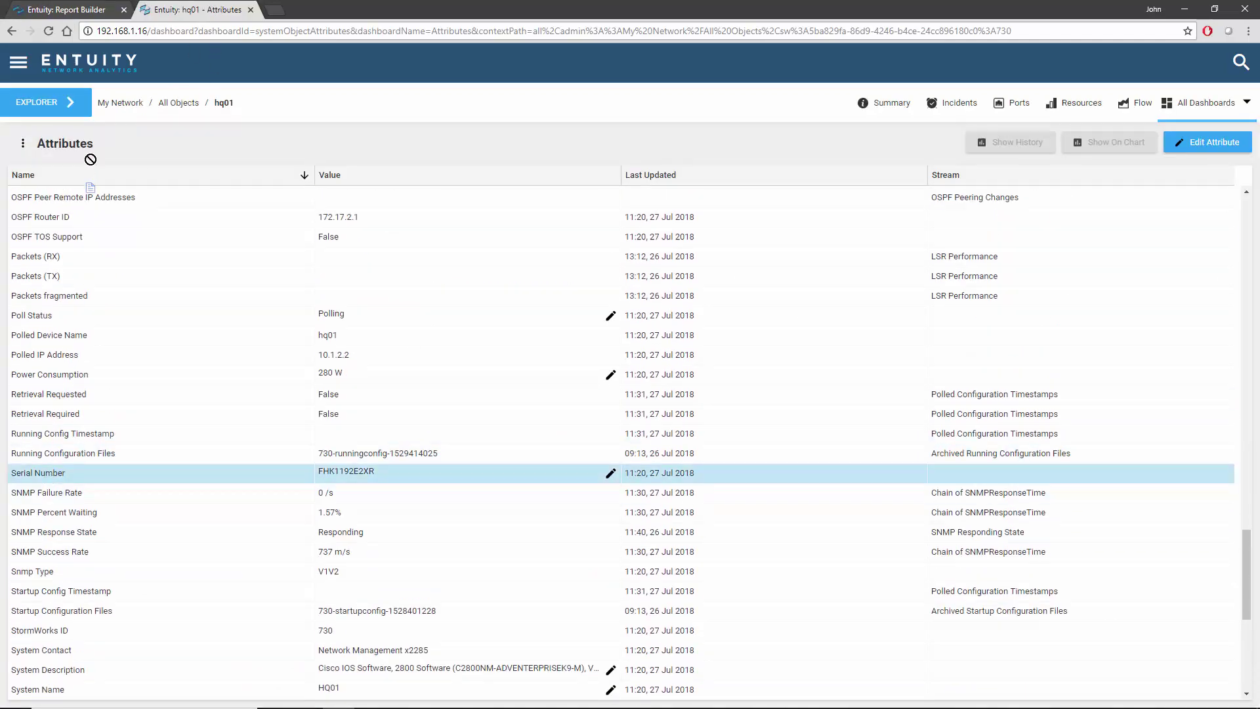
drag(91, 160, 58, 591)
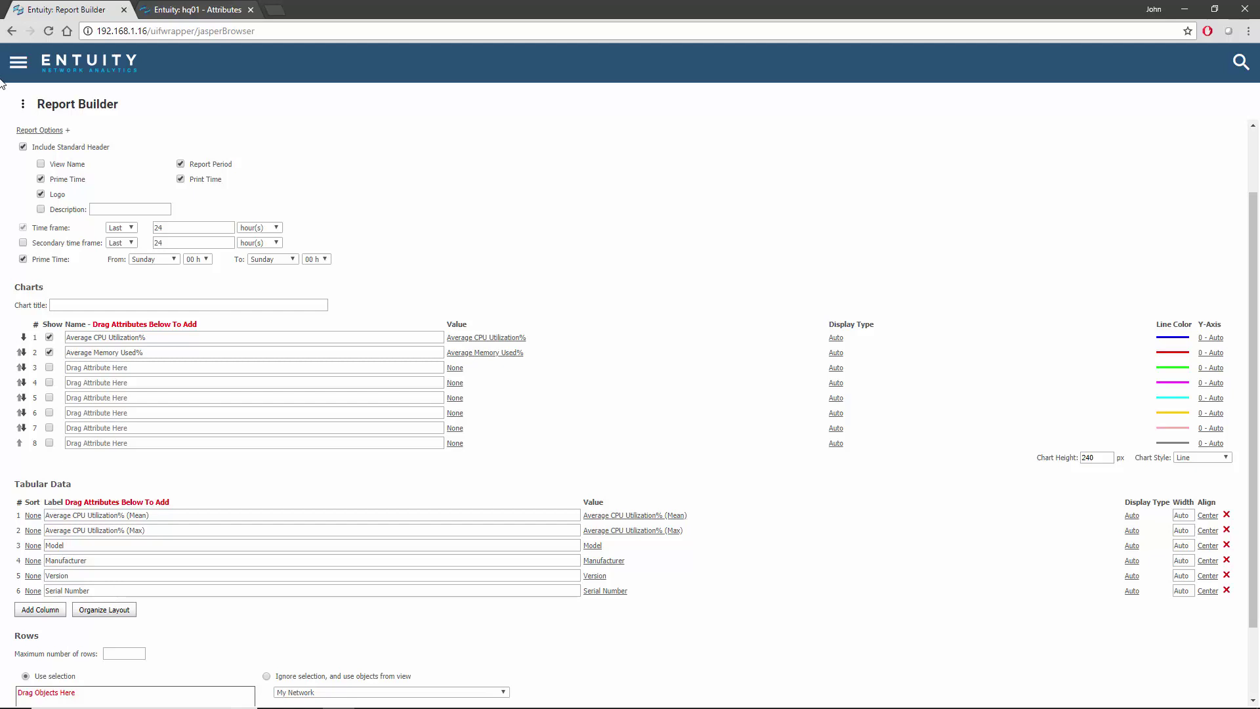
- Switch to 'Ignore selection, and use objects from view' with New York Headquarters, then preview the report
scroll(494, 284, down, 2)
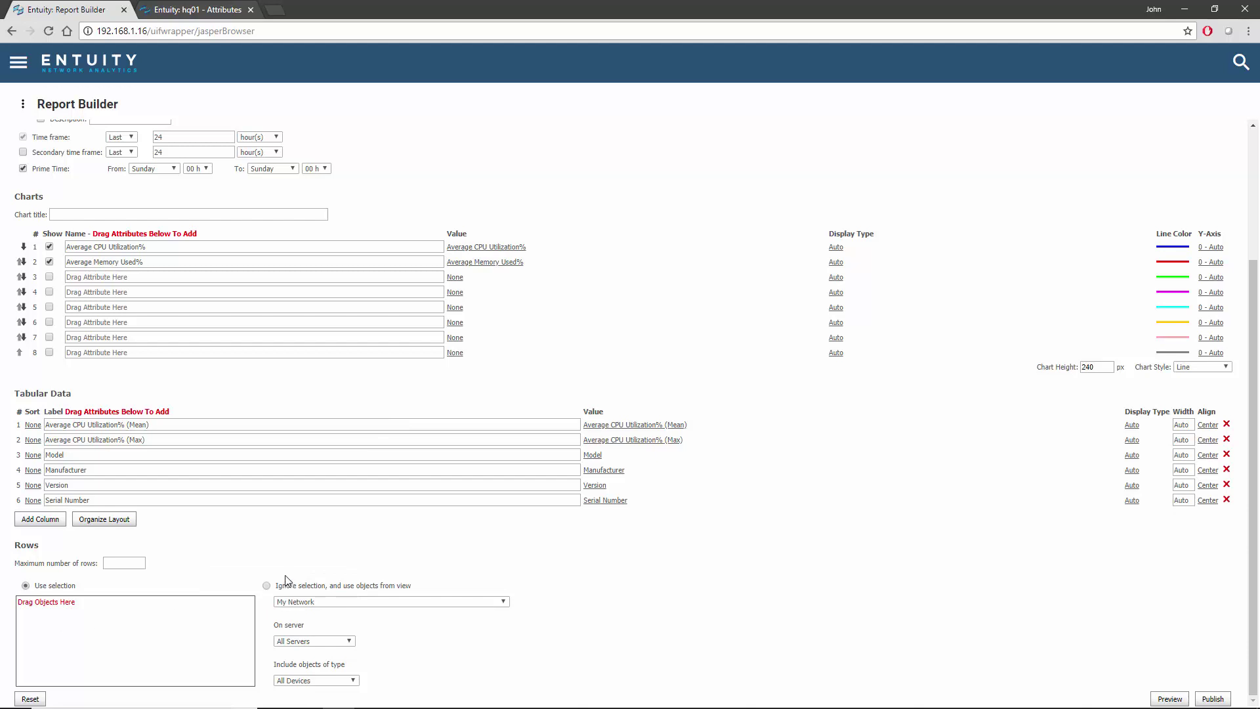
click(265, 586)
click(289, 601)
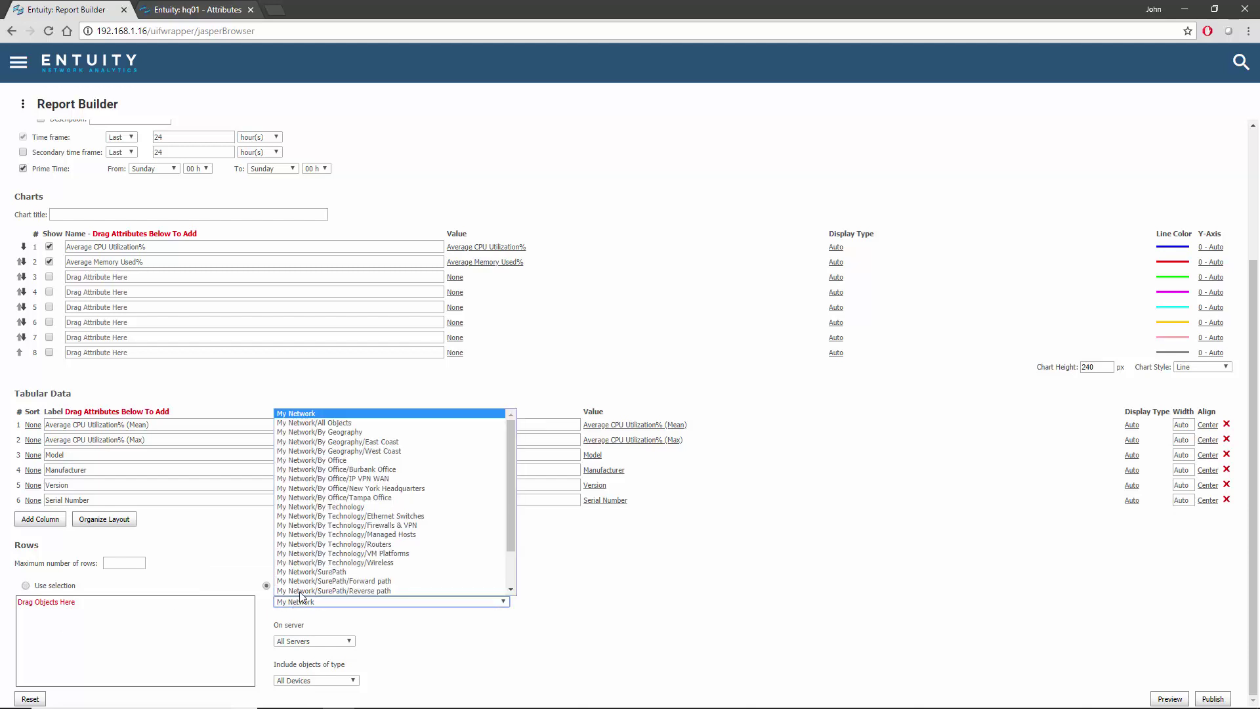
click(365, 492)
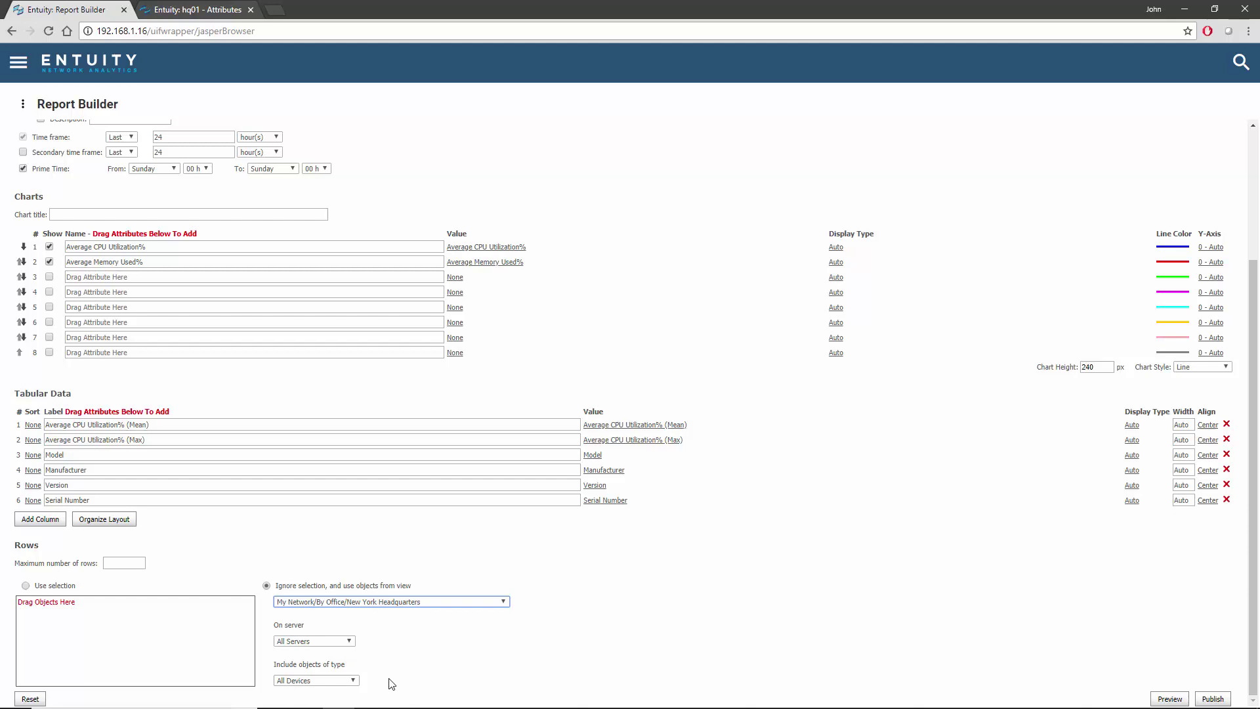
click(1161, 699)
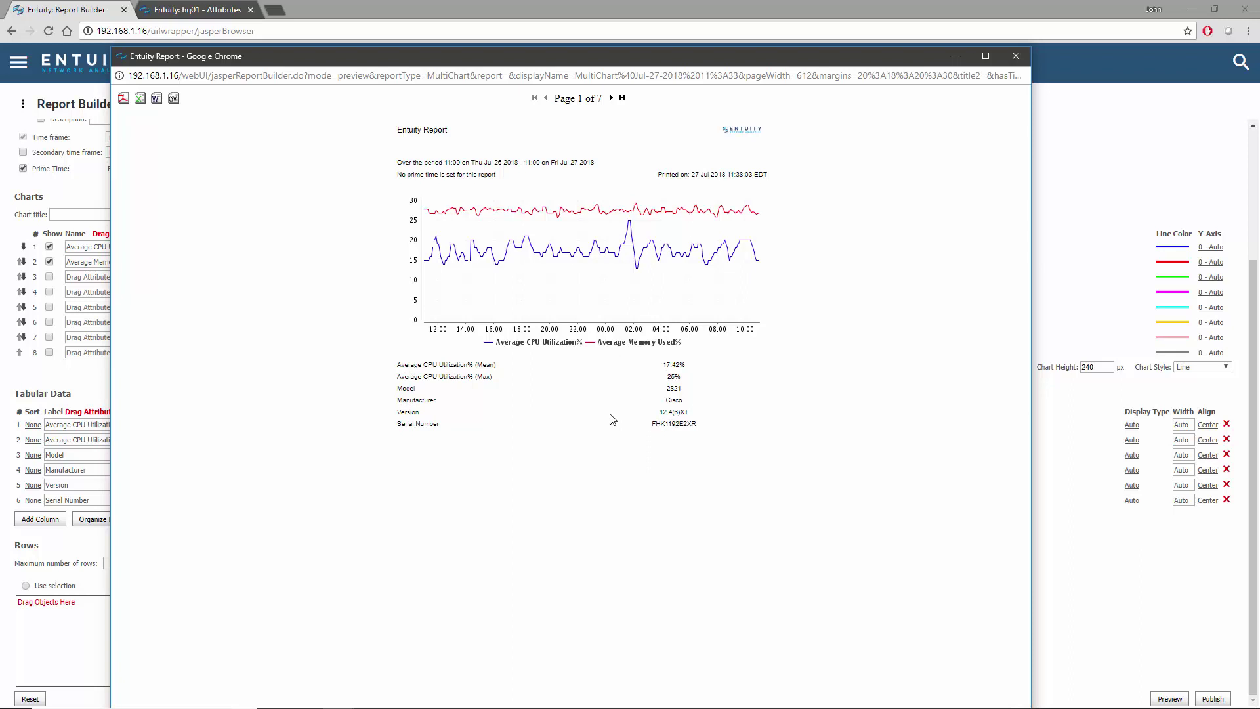
- Close the Entuity Report preview window
click(1020, 57)
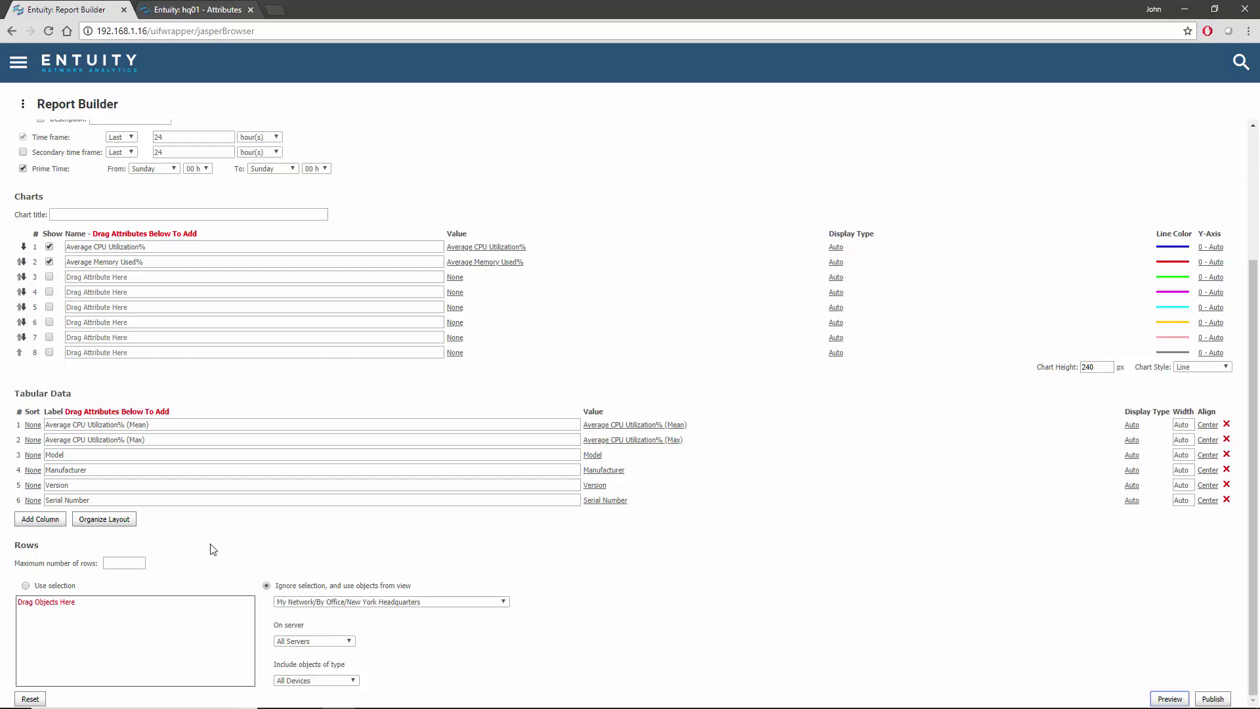
- Change the tabular layout to Custom with 3 rows and 2 columns below, 0 rows and 0 columns above
click(105, 520)
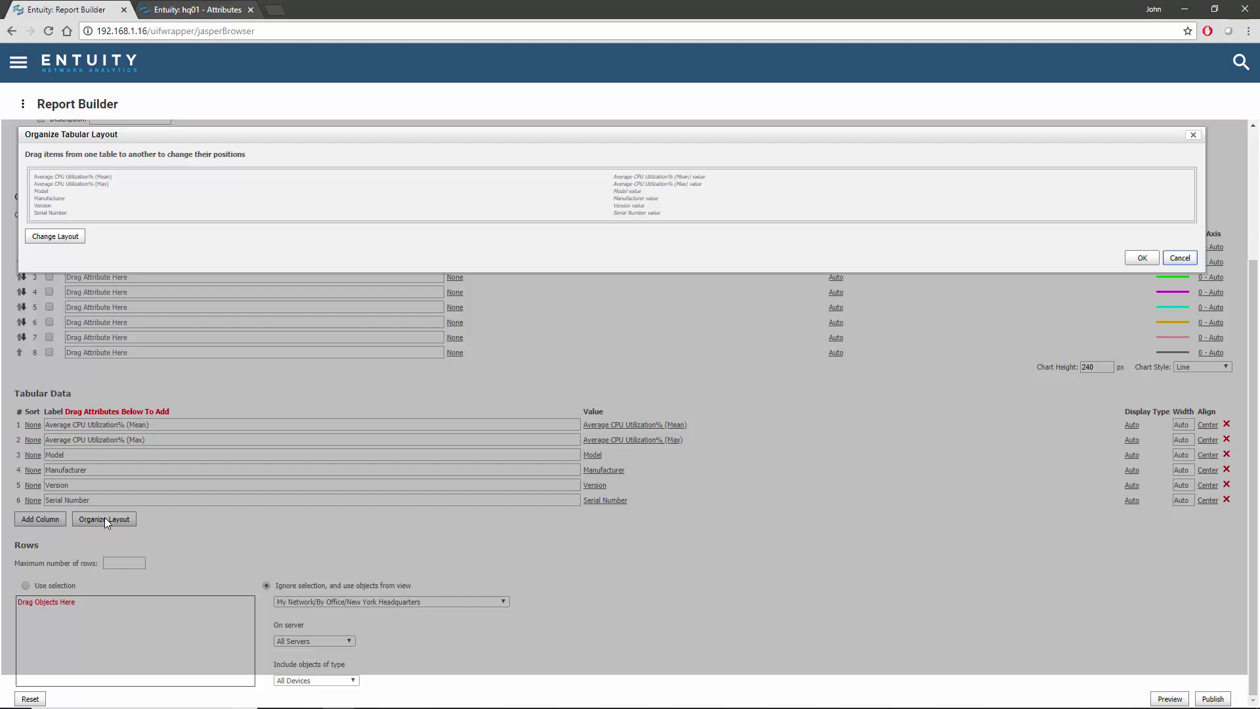
click(73, 242)
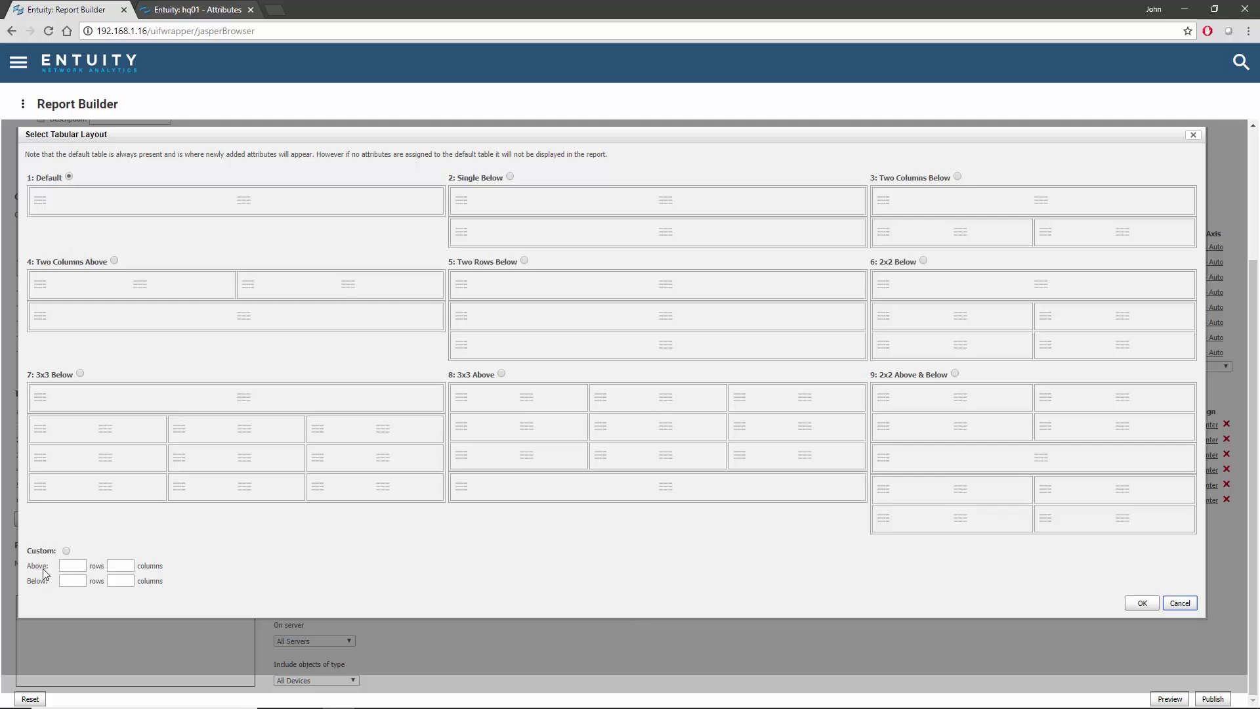
click(67, 551)
click(70, 582)
text(3)
click(117, 581)
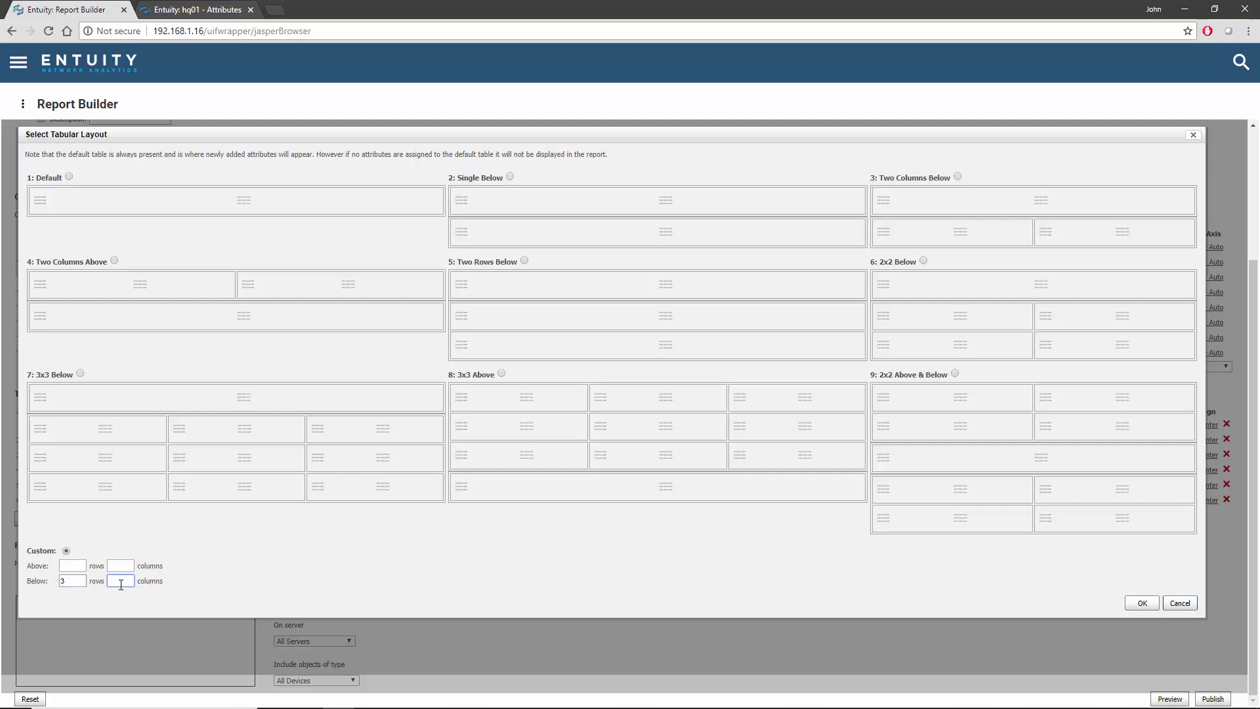
text(2)
click(69, 565)
text(0)
click(118, 566)
text(0)
click(1139, 605)
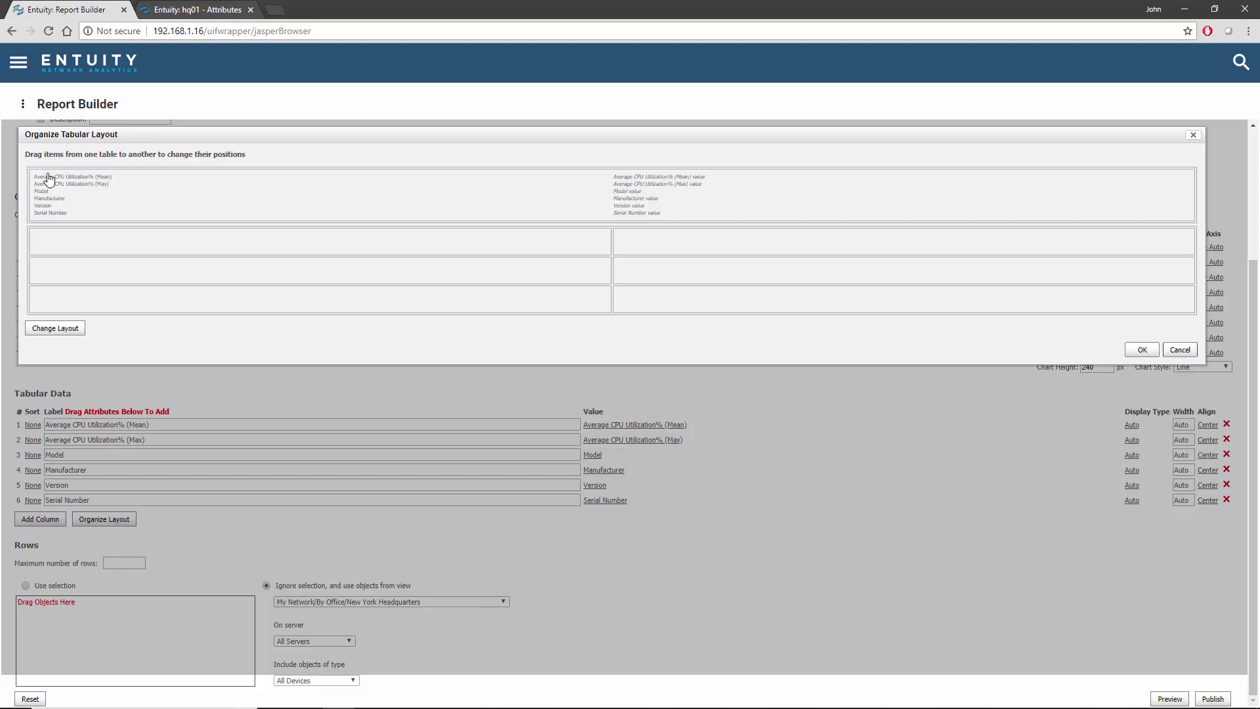
- Place Mean and Max CPU in row 1, Model and Manufacturer in row 2, Version and Serial Number in row 3
drag(45, 175, 81, 250)
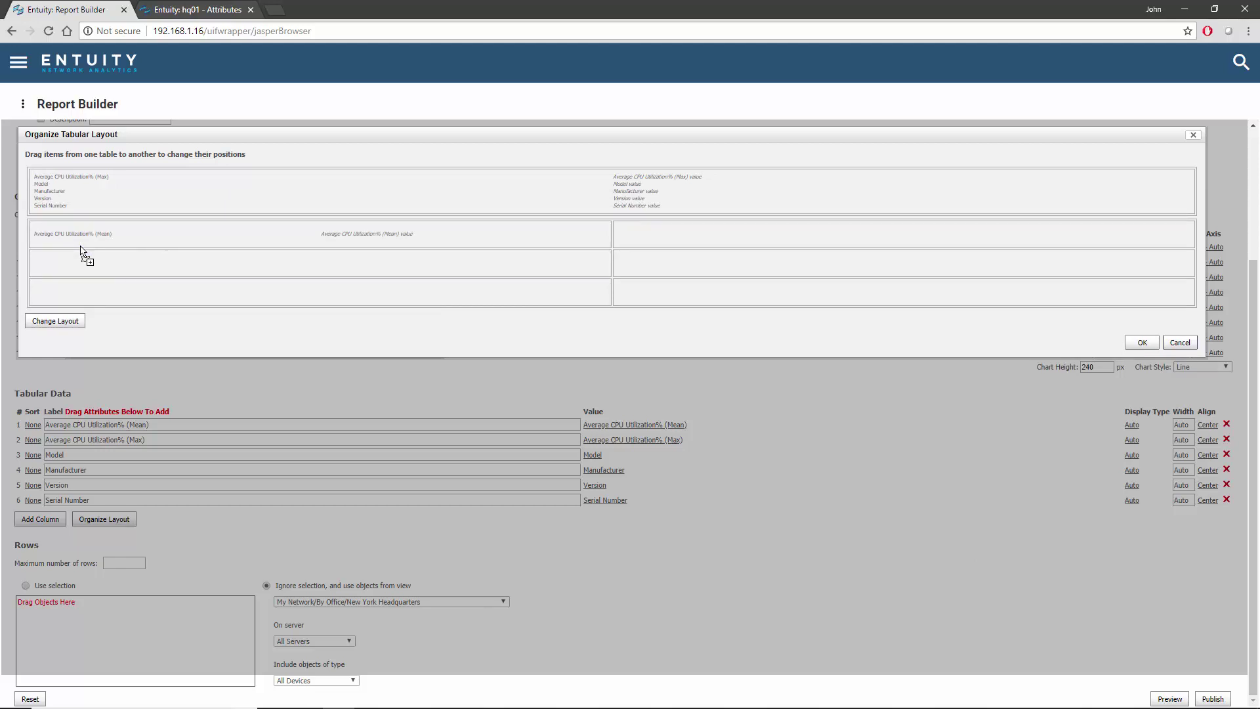
drag(92, 178, 643, 238)
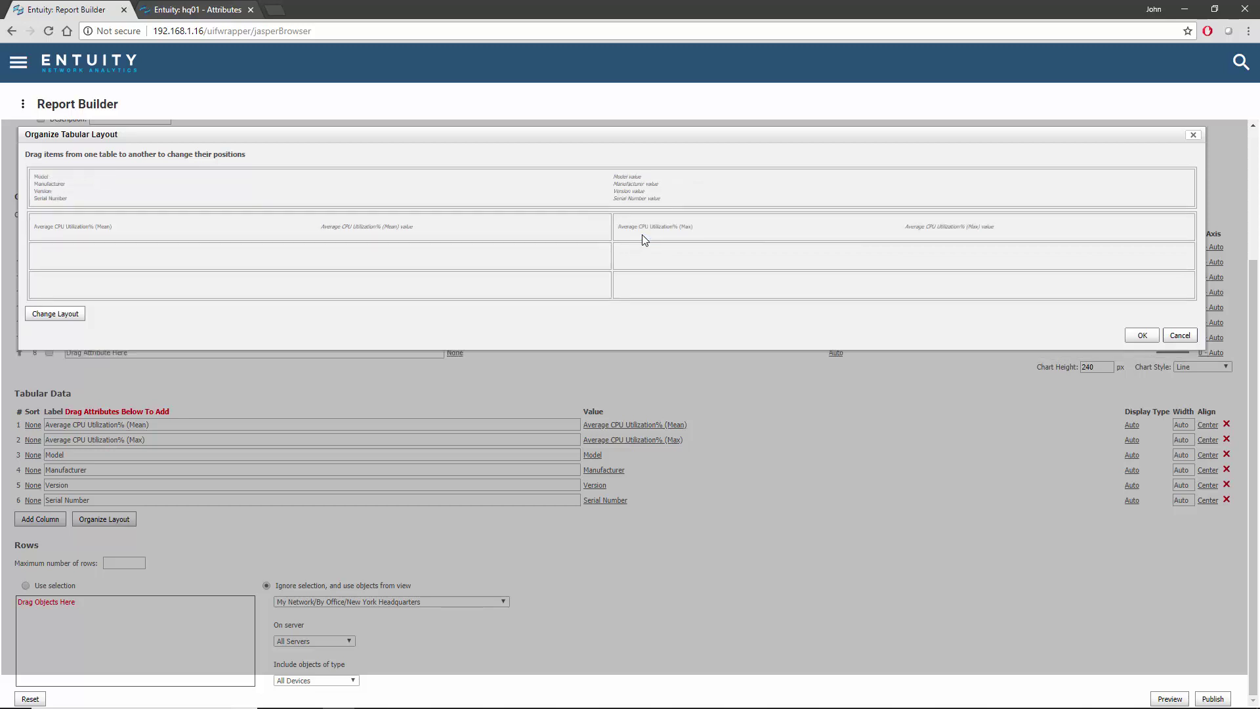
drag(41, 177, 68, 255)
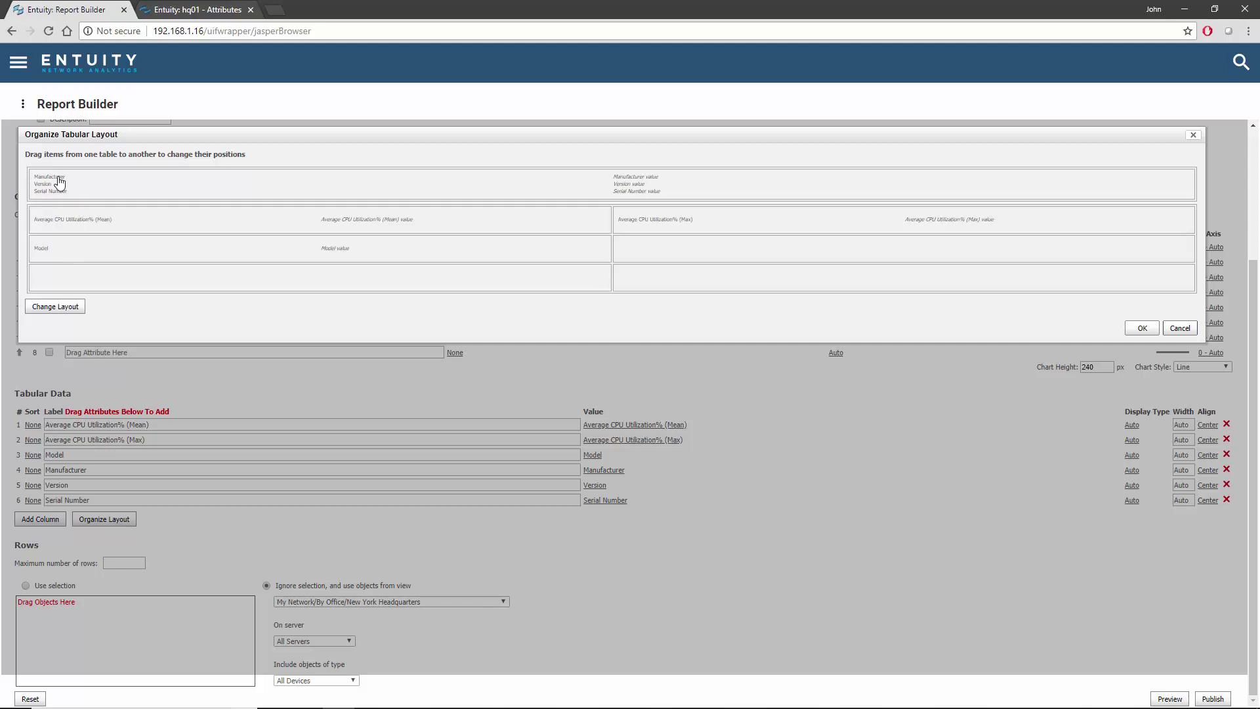
drag(59, 182, 644, 255)
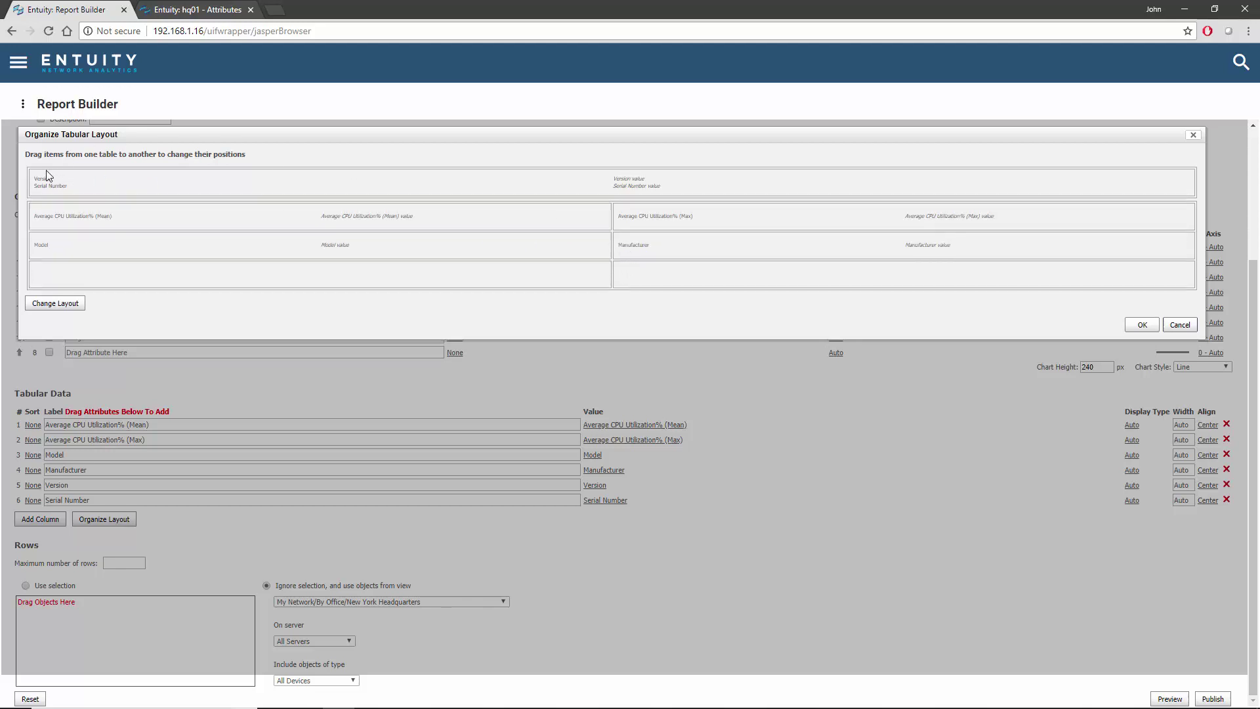
drag(41, 186, 69, 274)
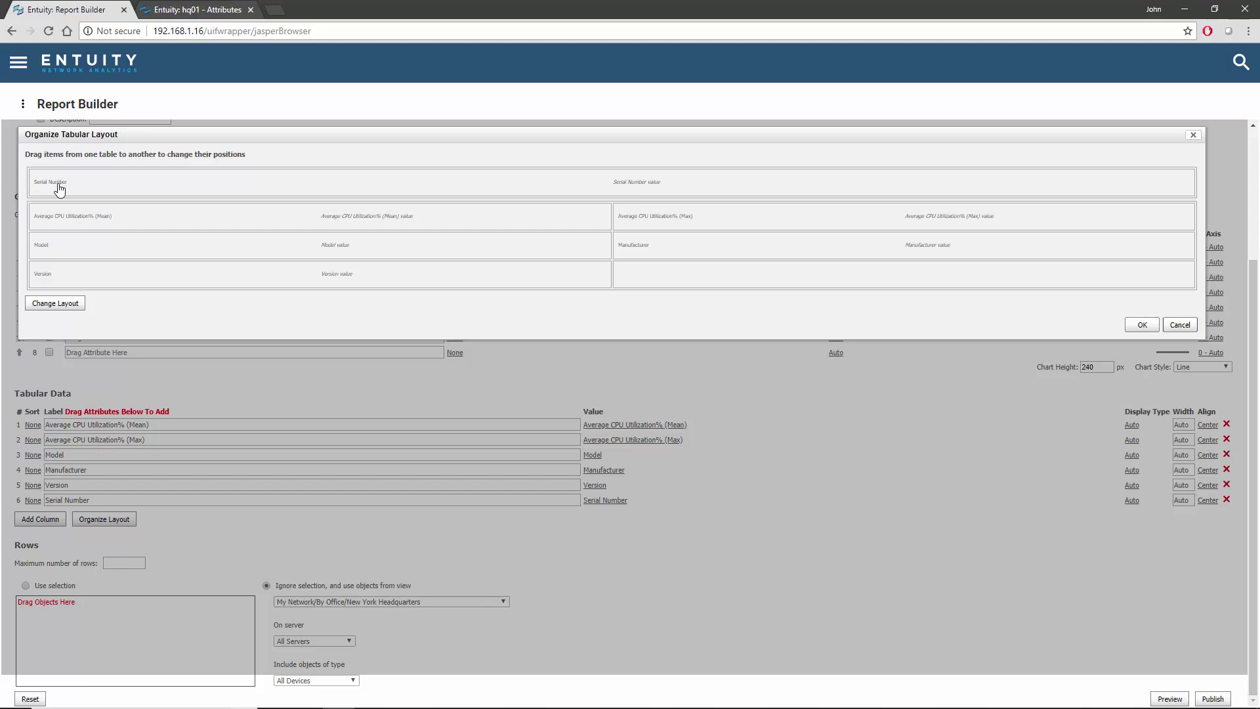
drag(58, 189, 648, 278)
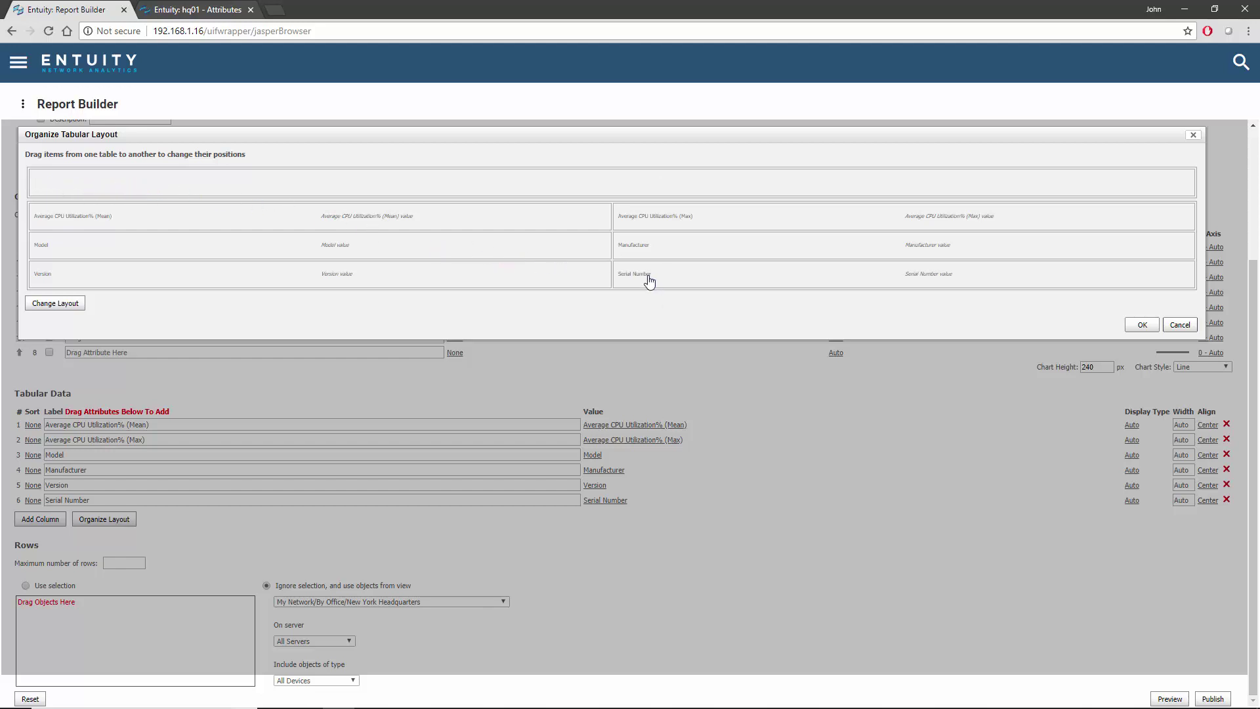
click(1141, 325)
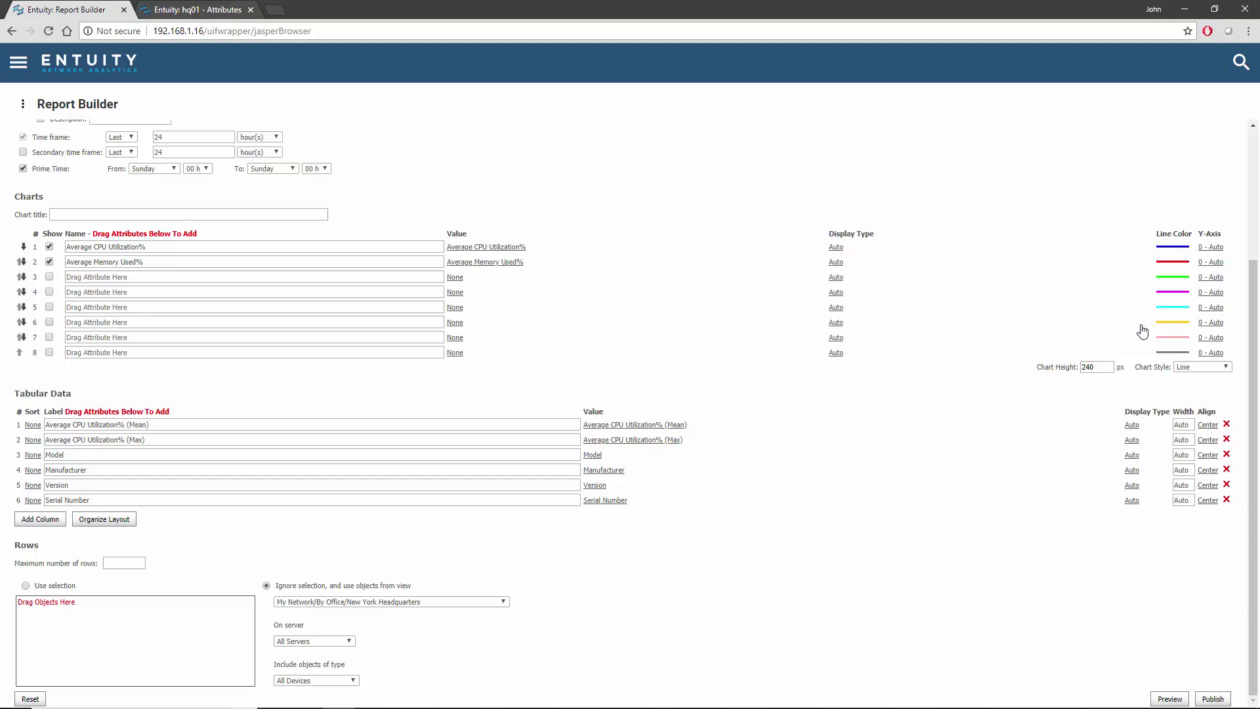
- Set the chart title to #name# and remove 'Average' from the chart names
click(80, 212)
text(#nam)
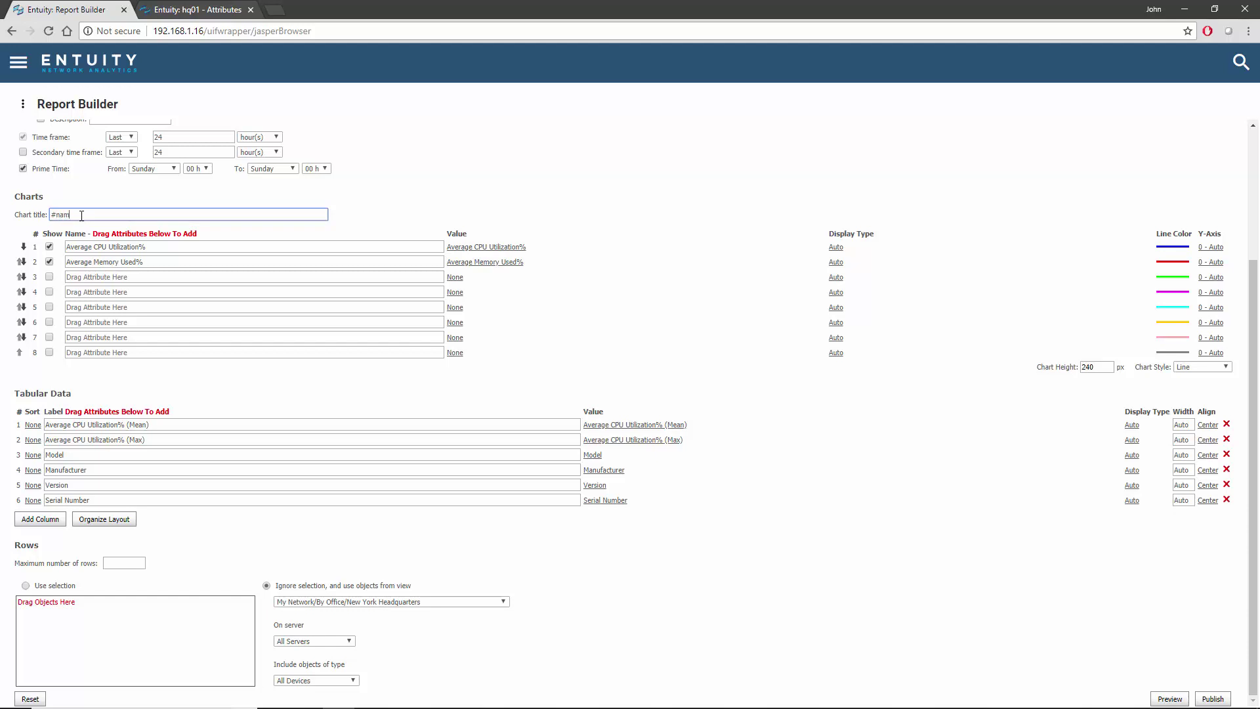
text(e#)
drag(95, 247, 65, 262)
key(BackSpace)
key(BackSpace)
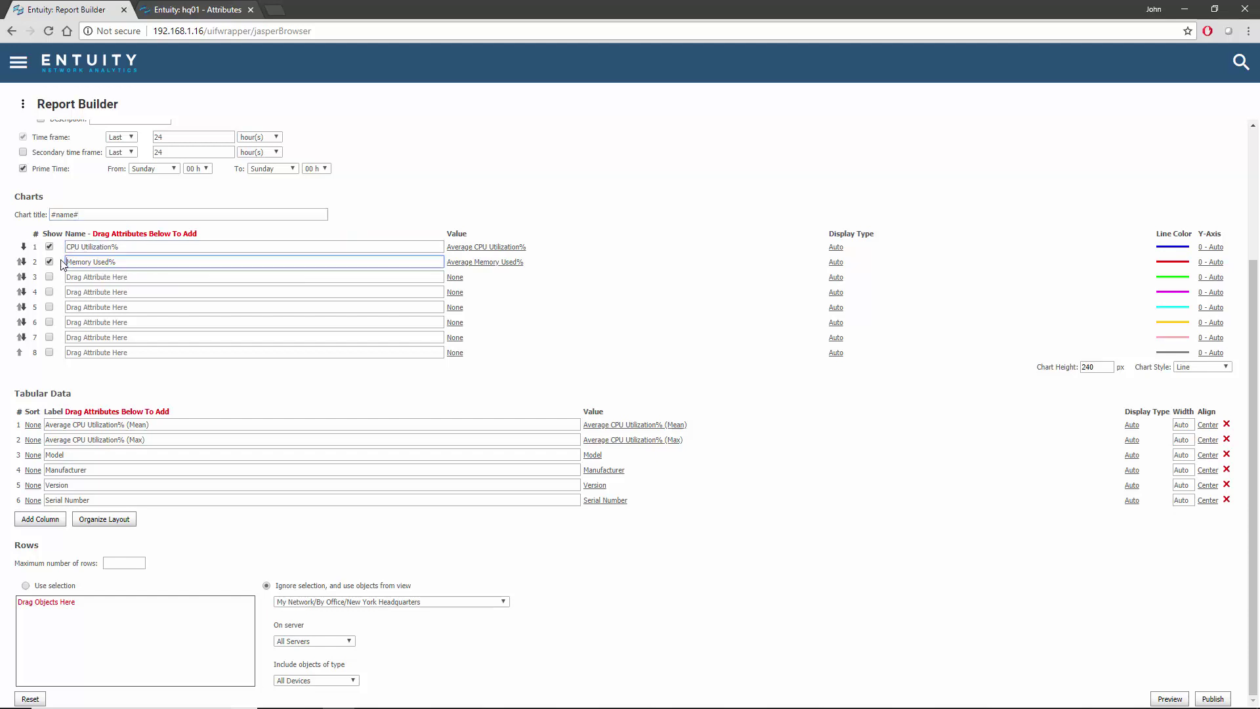
- Delete 'Average' from both CPU tabular labels and preview the report
drag(74, 424, 43, 439)
key(BackSpace)
click(68, 439)
key(BackSpace)
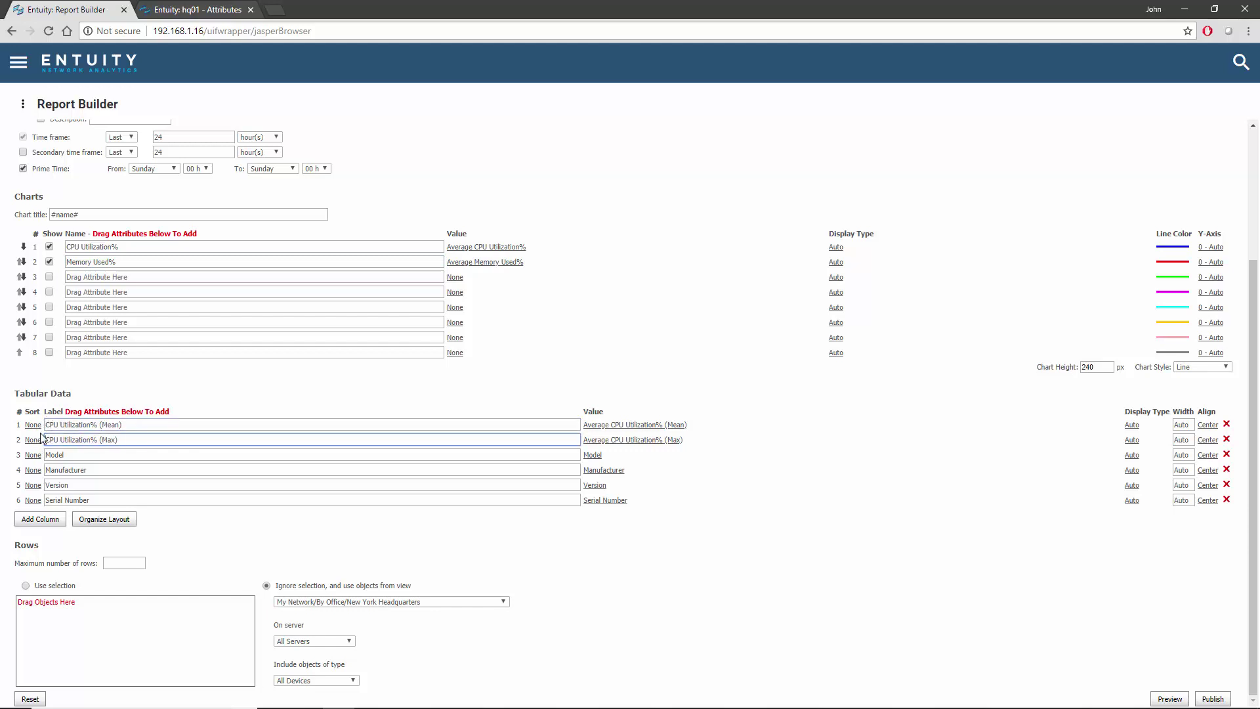
click(1168, 700)
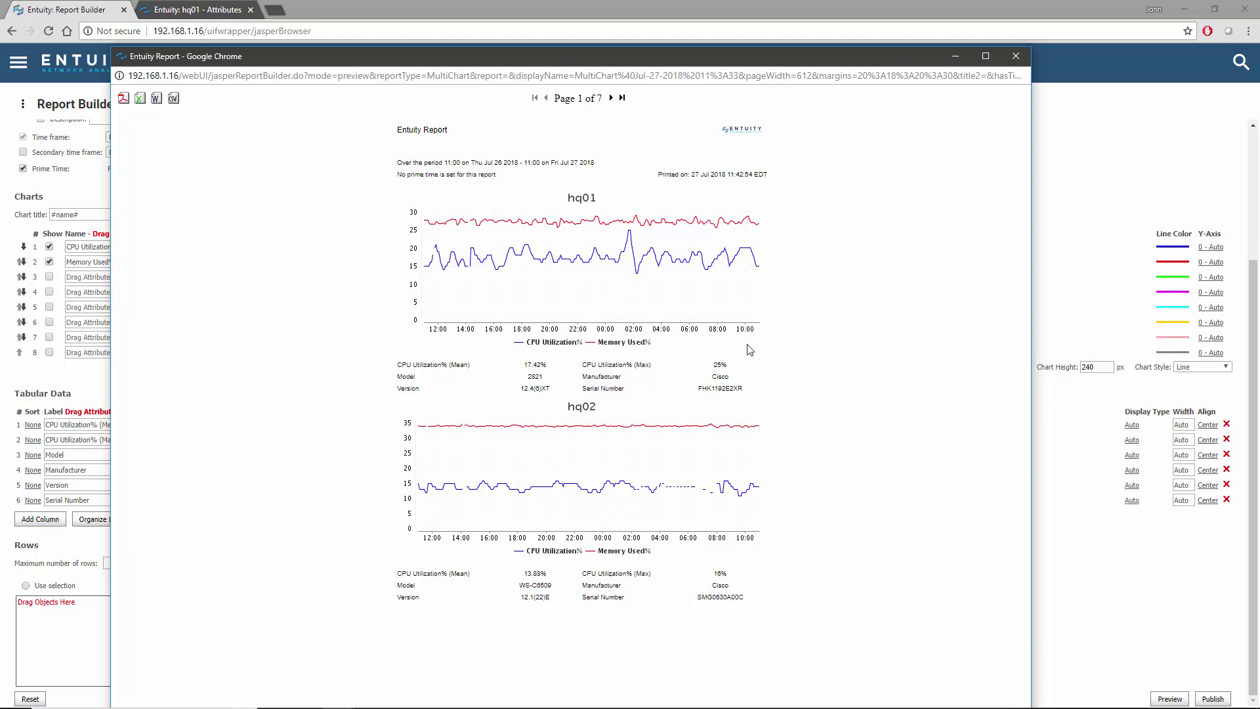
- Close the preview window after checking the separate hq01 and hq02 charts
click(1015, 56)
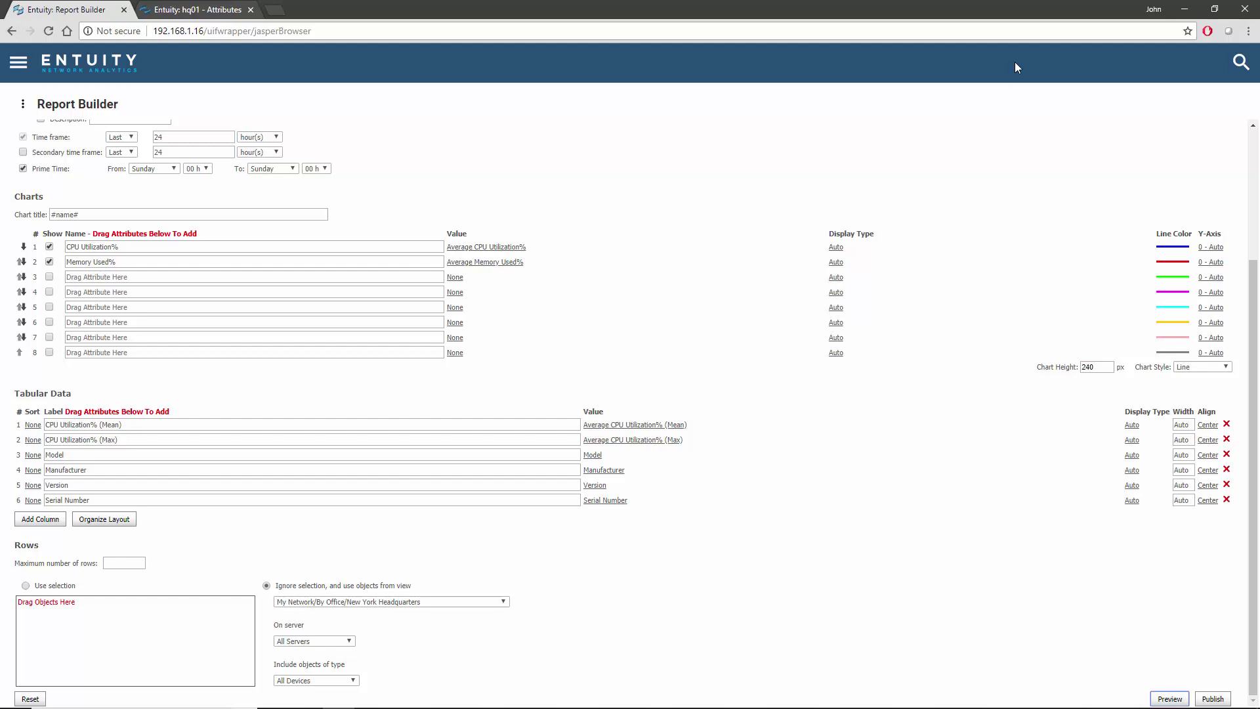
- Turn off the standard report header and set left, right, top and bottom margins to 0
scroll(230, 364, up, 3)
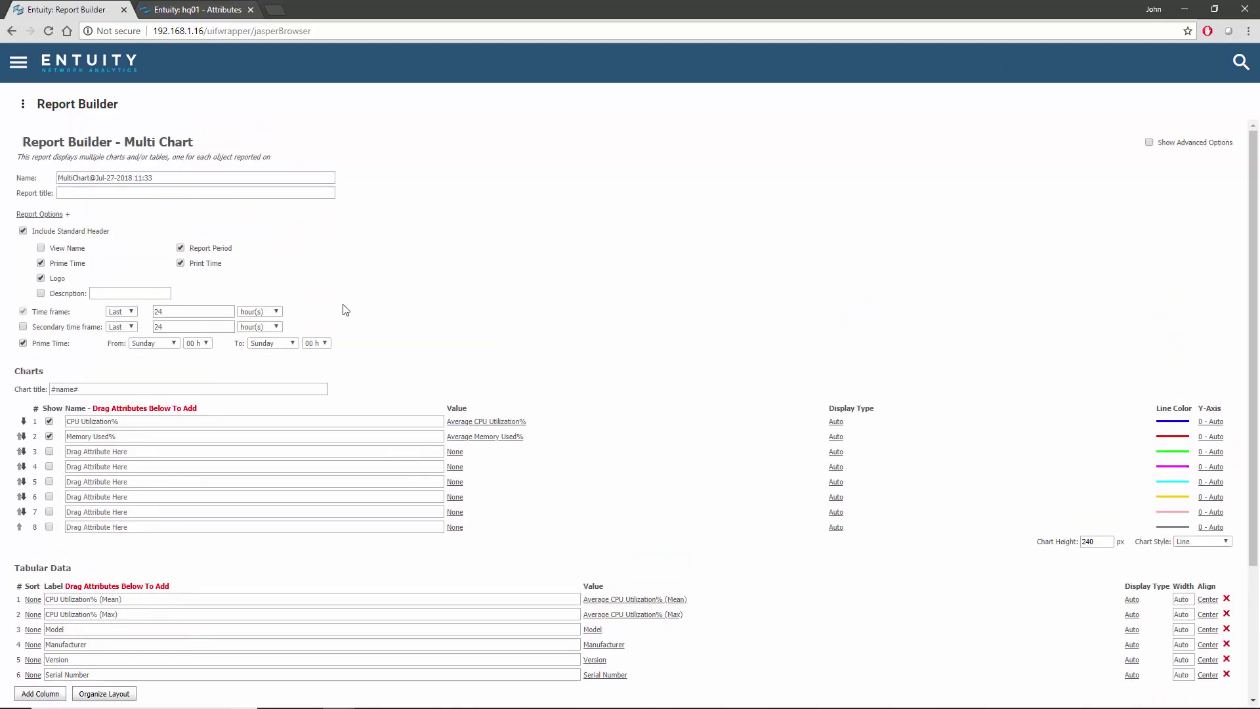
click(23, 232)
click(44, 215)
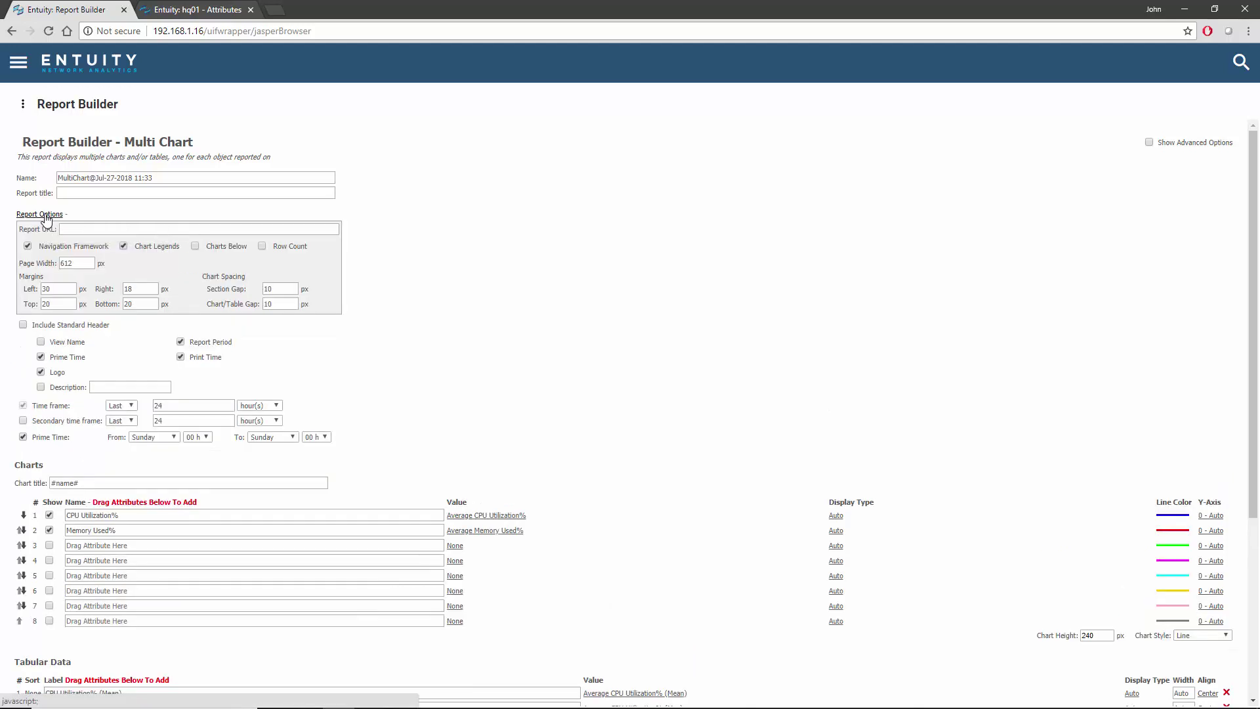
double_click(65, 290)
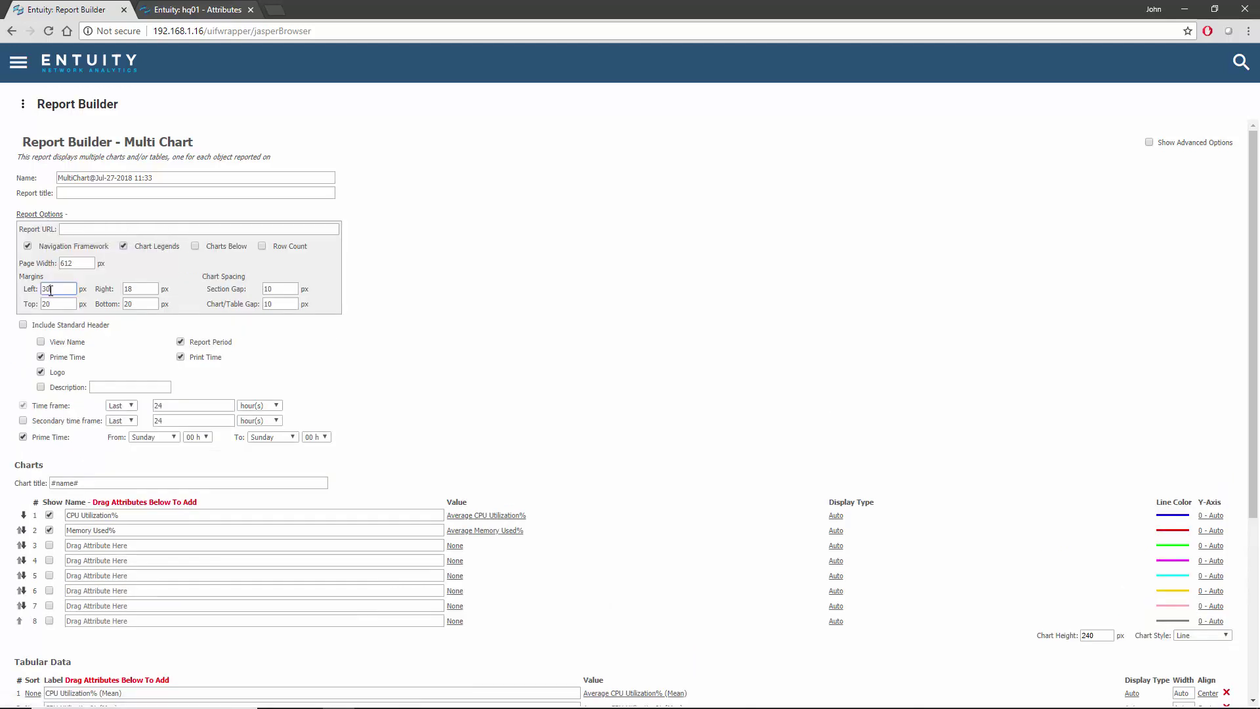
text(0)
double_click(131, 289)
text(0)
double_click(59, 304)
text(0)
double_click(129, 304)
text(0)
- Name the CPU and memory report 'Device metrics' and publish it
drag(160, 179, 44, 184)
text(Device metrics)
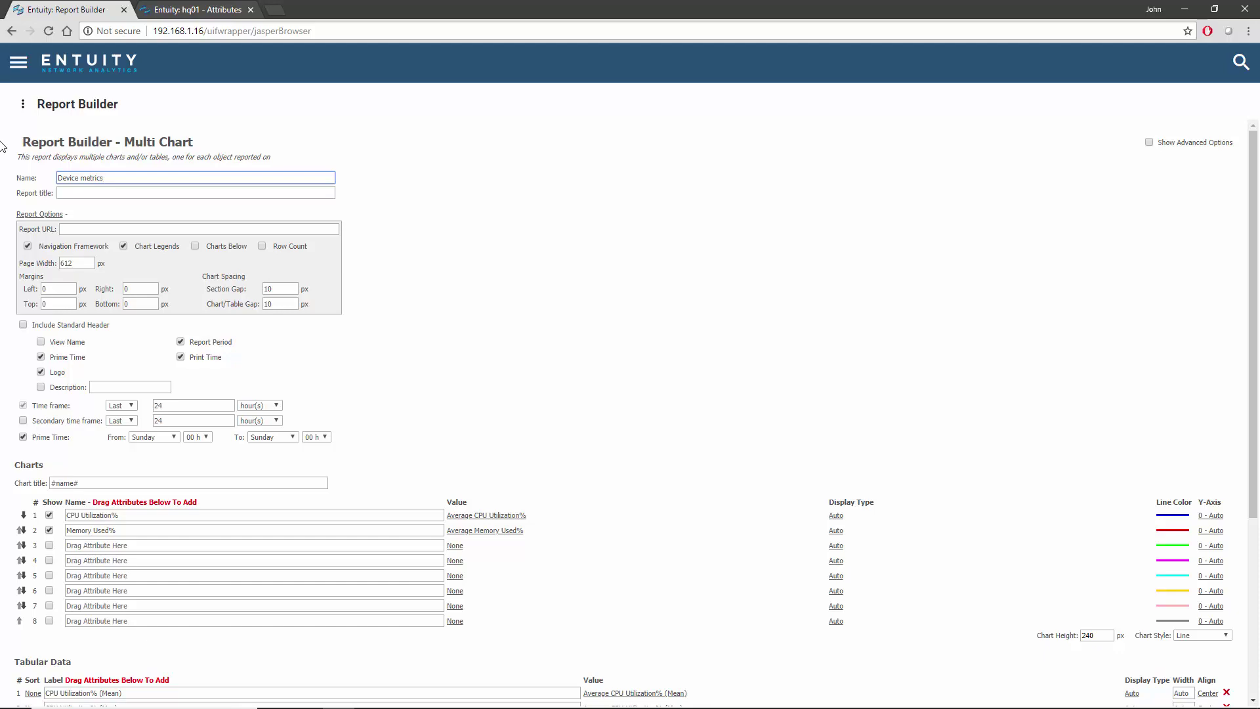
scroll(900, 474, down, 4)
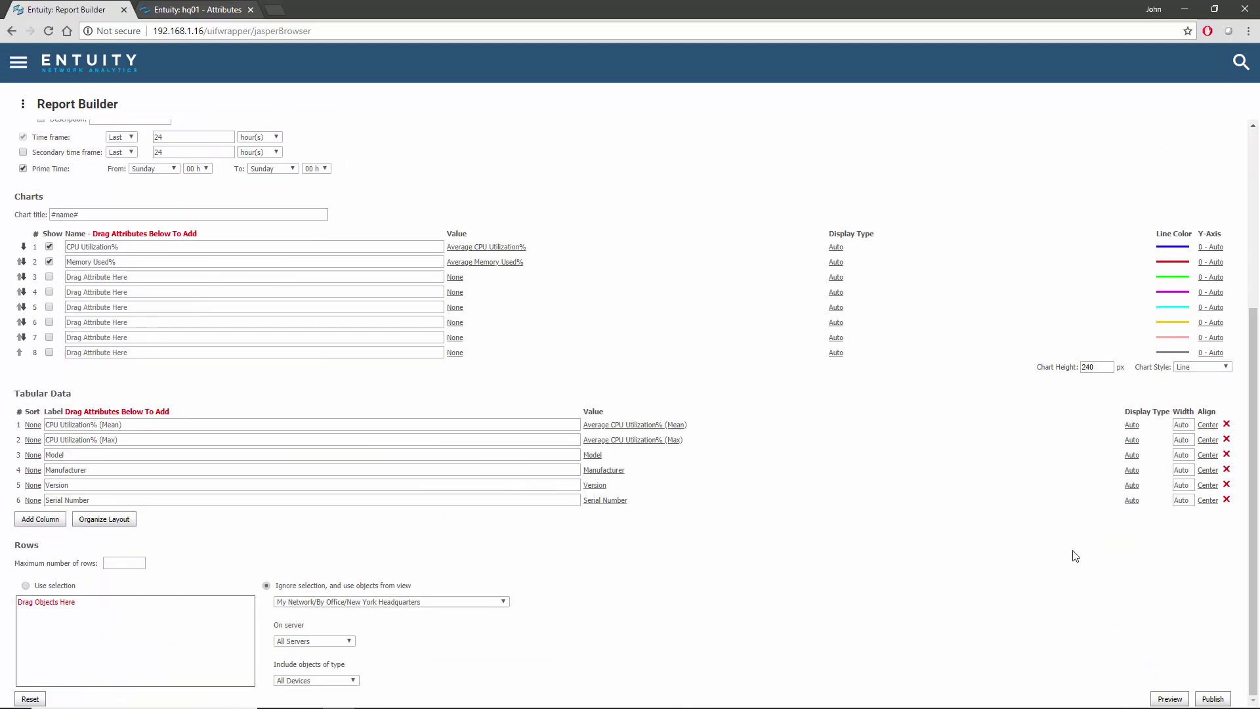
click(1212, 699)
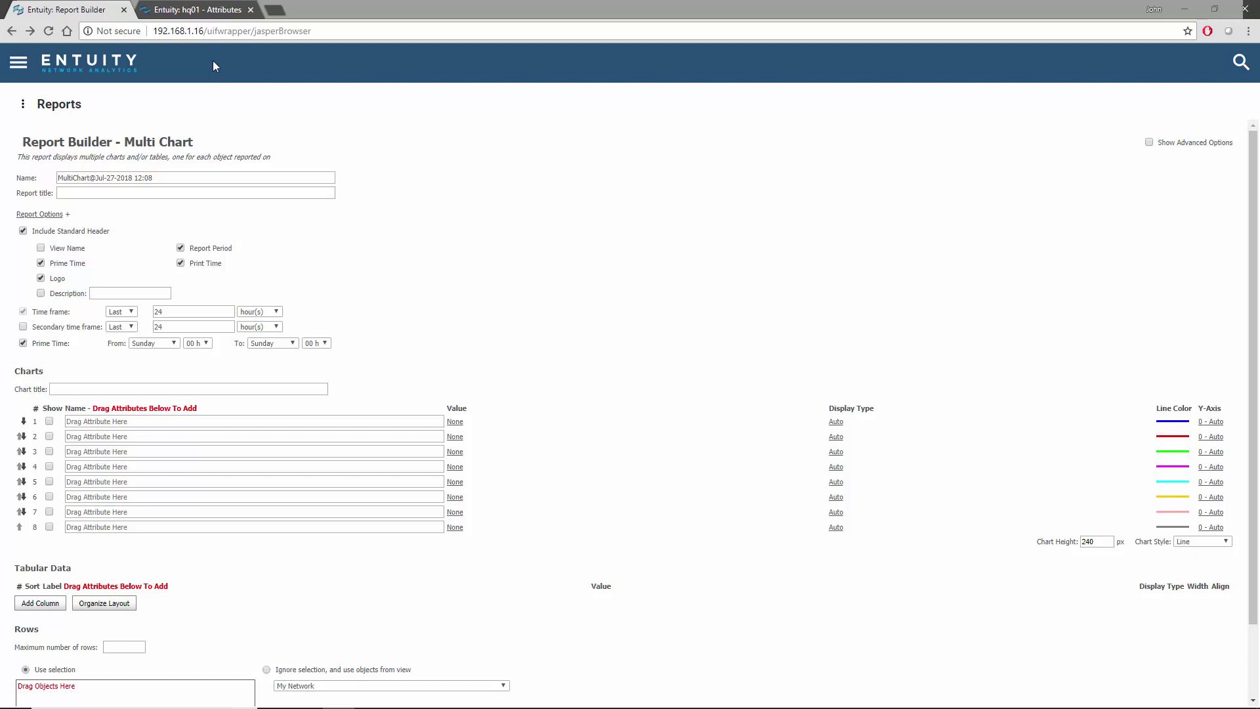
- Show hq01's Serial0/0/1 interface attributes sorted by Name, then return to the Report Builder
click(197, 11)
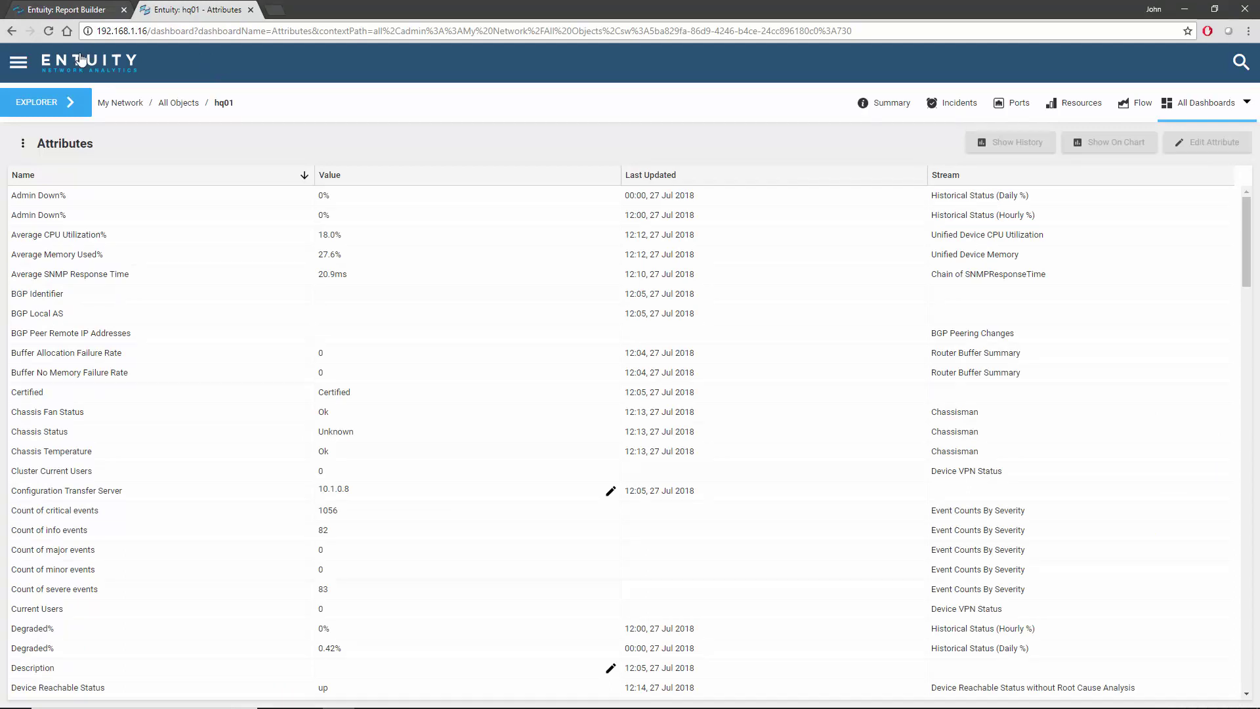
click(77, 103)
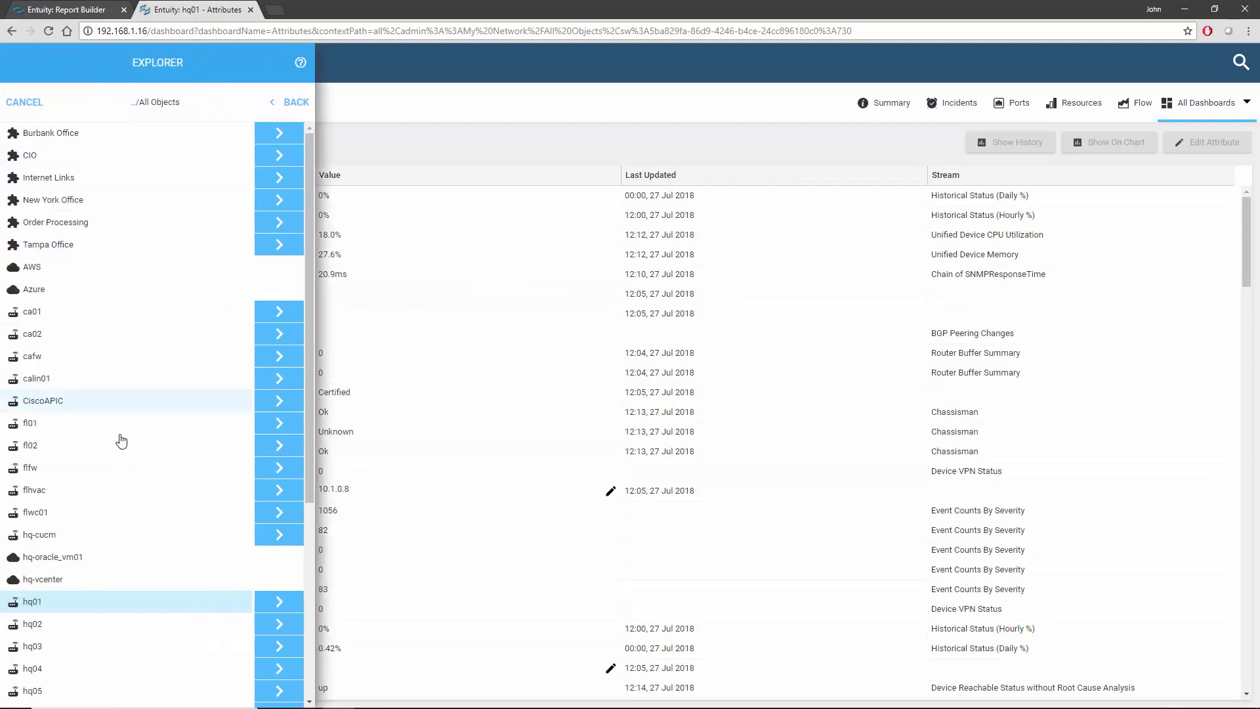
click(279, 601)
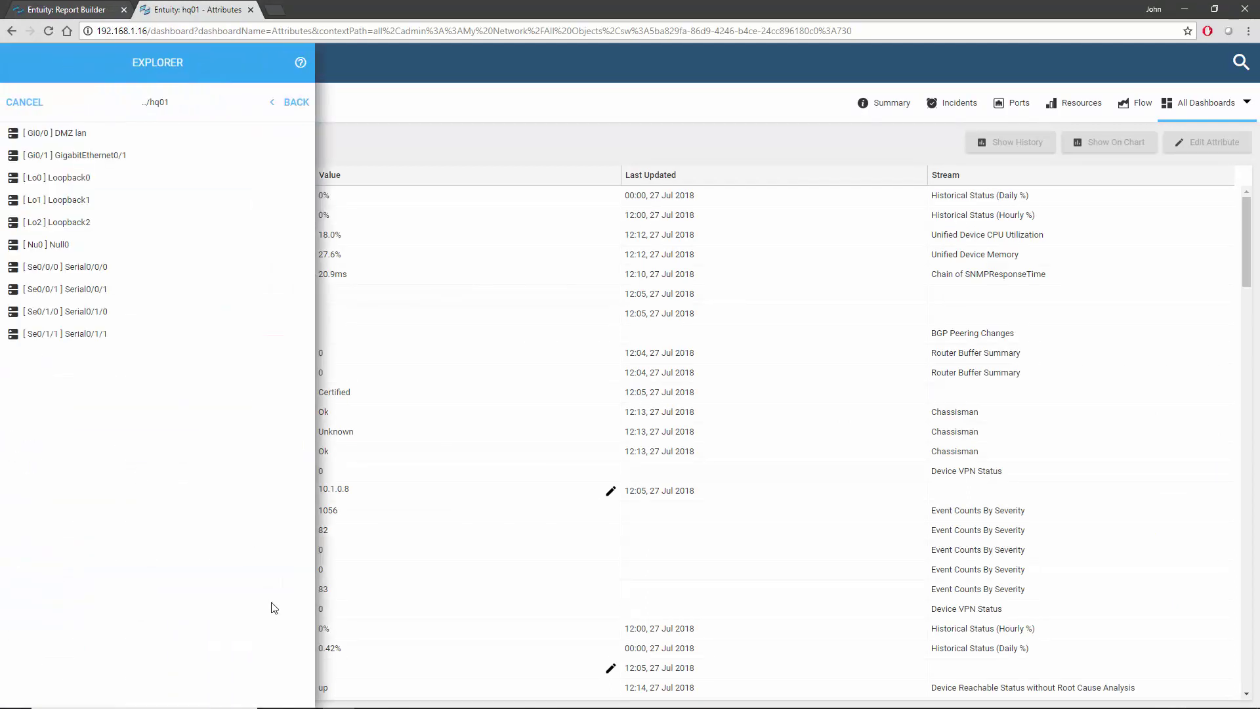
click(92, 289)
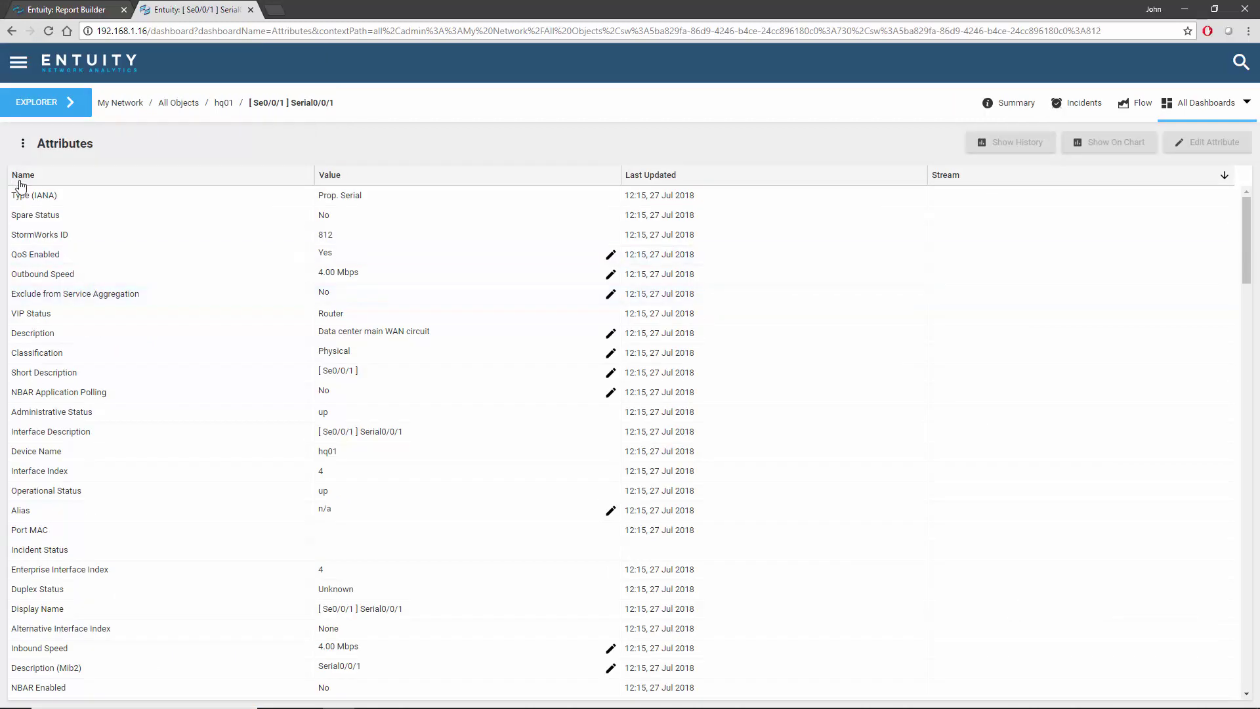
click(23, 176)
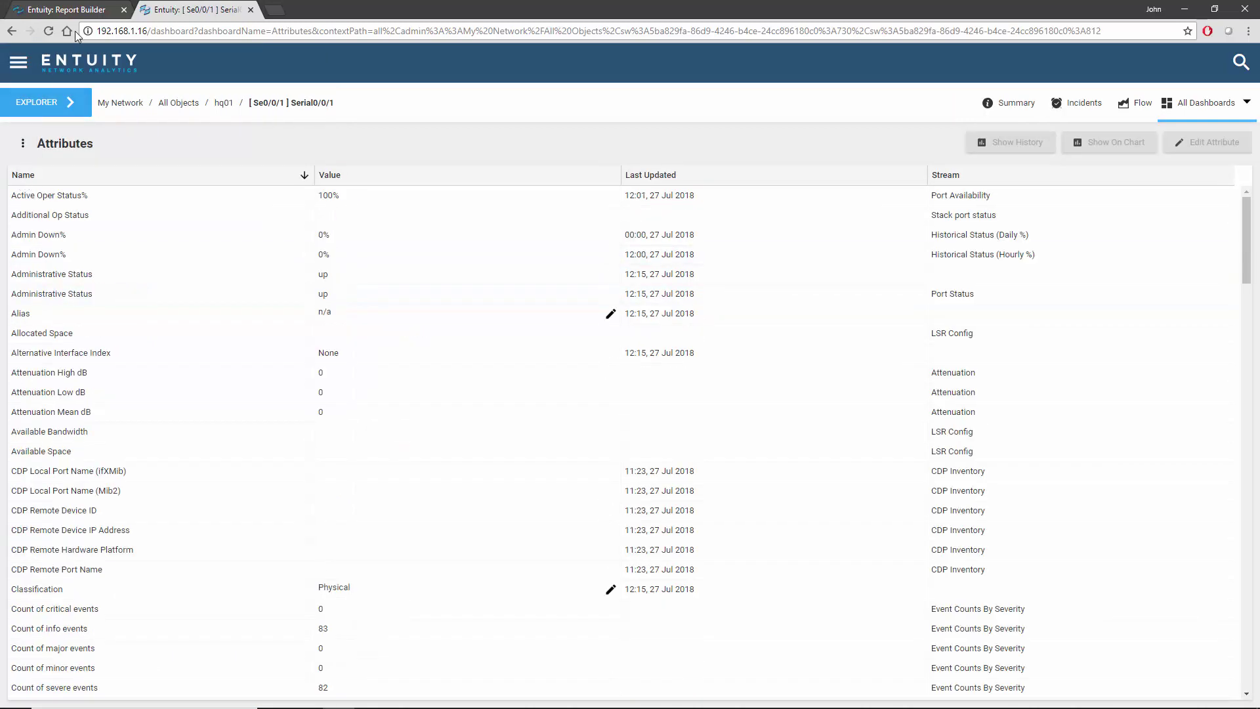
click(72, 9)
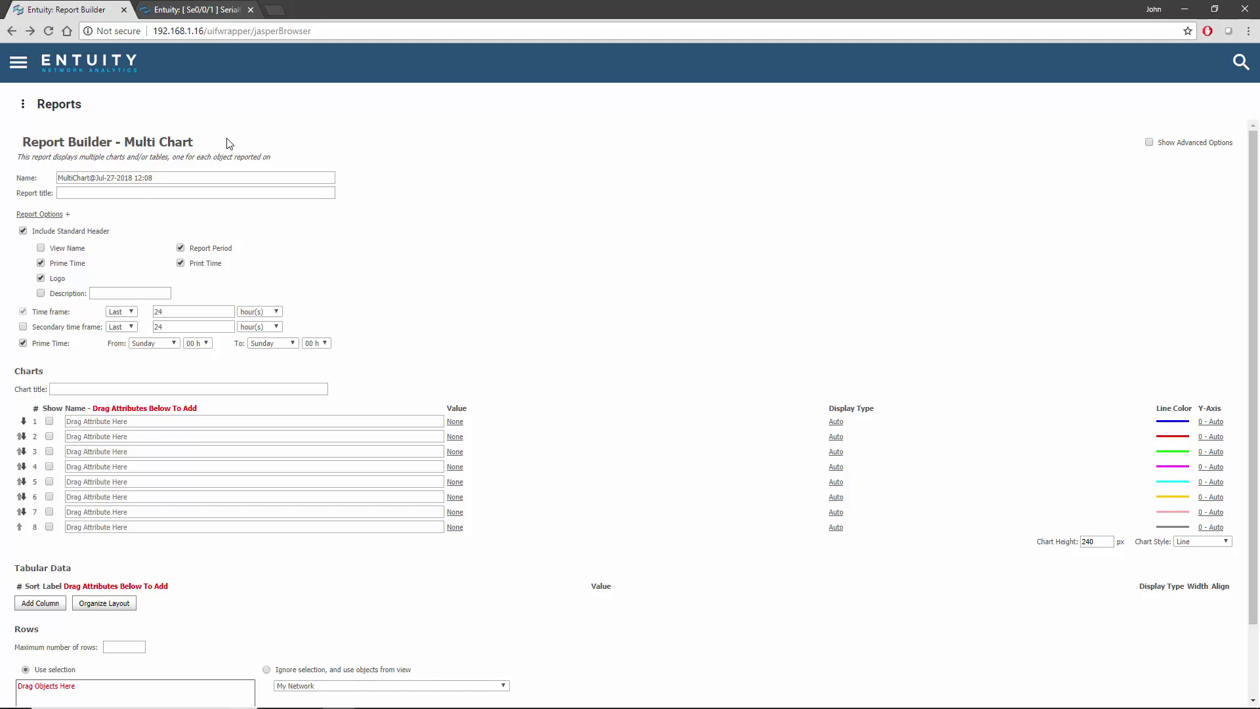
- Switch off the standard header and set all four margins to 0 on the new form
click(23, 232)
click(39, 213)
double_click(44, 288)
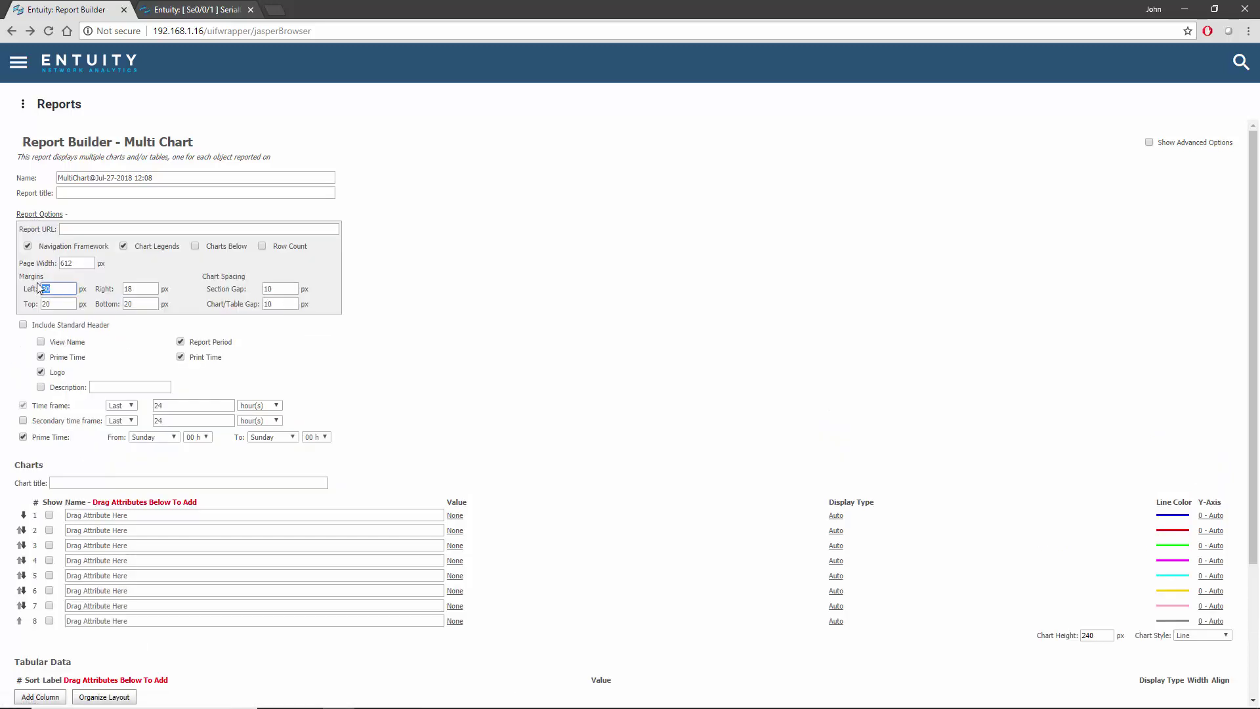
text(0)
key(Tab)
text(0)
double_click(47, 304)
text(0)
double_click(127, 303)
text(0)
- Choose Ignore selection so objects come from a view, and pick the object type
scroll(478, 403, down, 3)
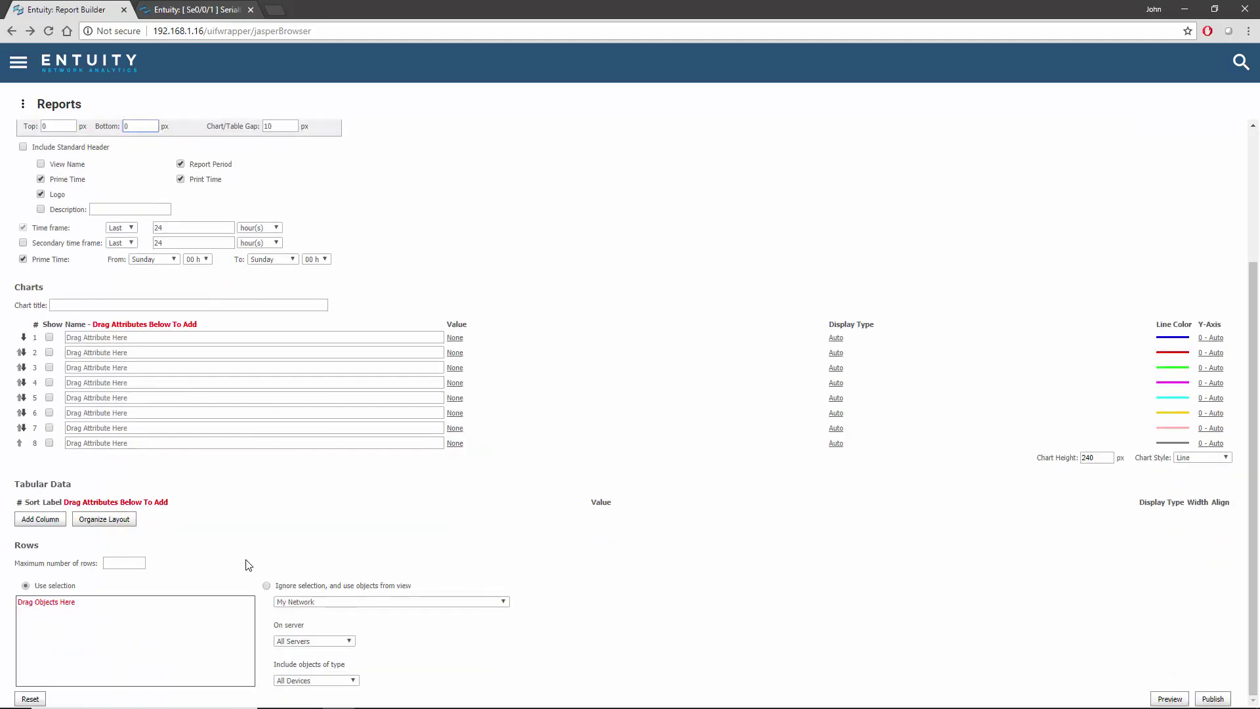
click(267, 586)
click(283, 681)
click(293, 659)
scroll(302, 501, up, 3)
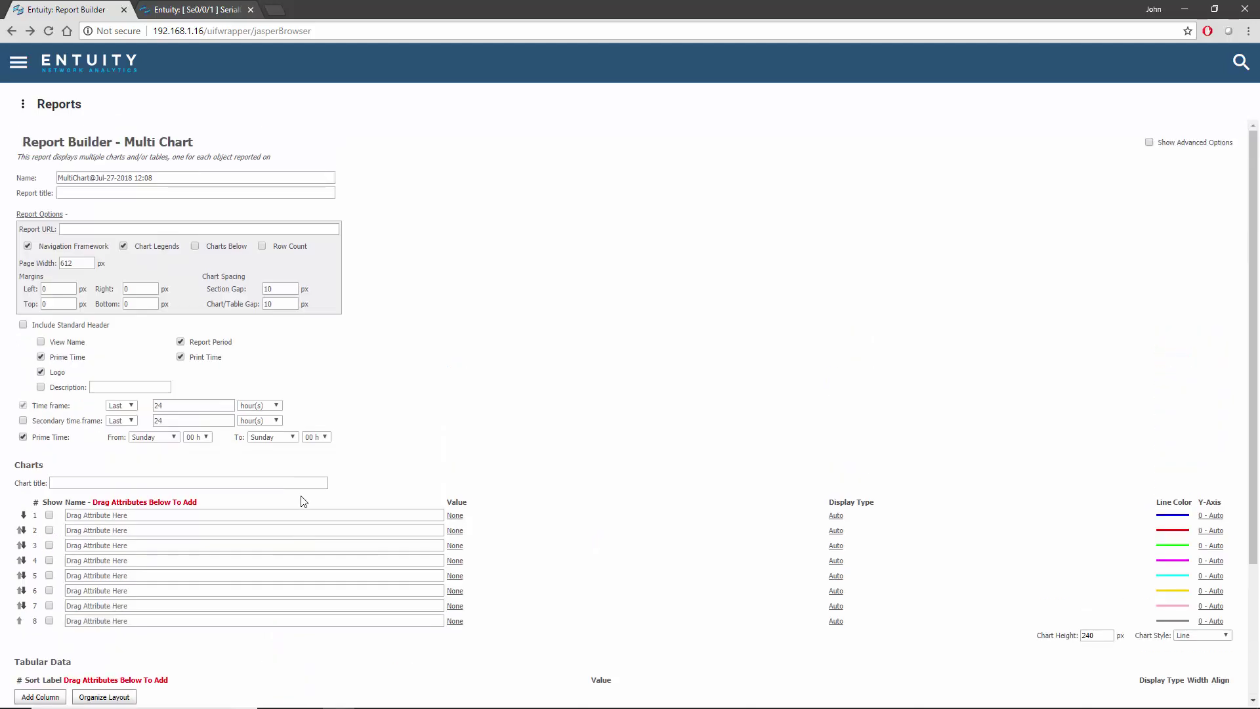
- Add Serial0/0/1's Inbound Utilization% and Outbound Utilization% as chart rows 1 and 2
click(209, 16)
scroll(191, 328, down, 8)
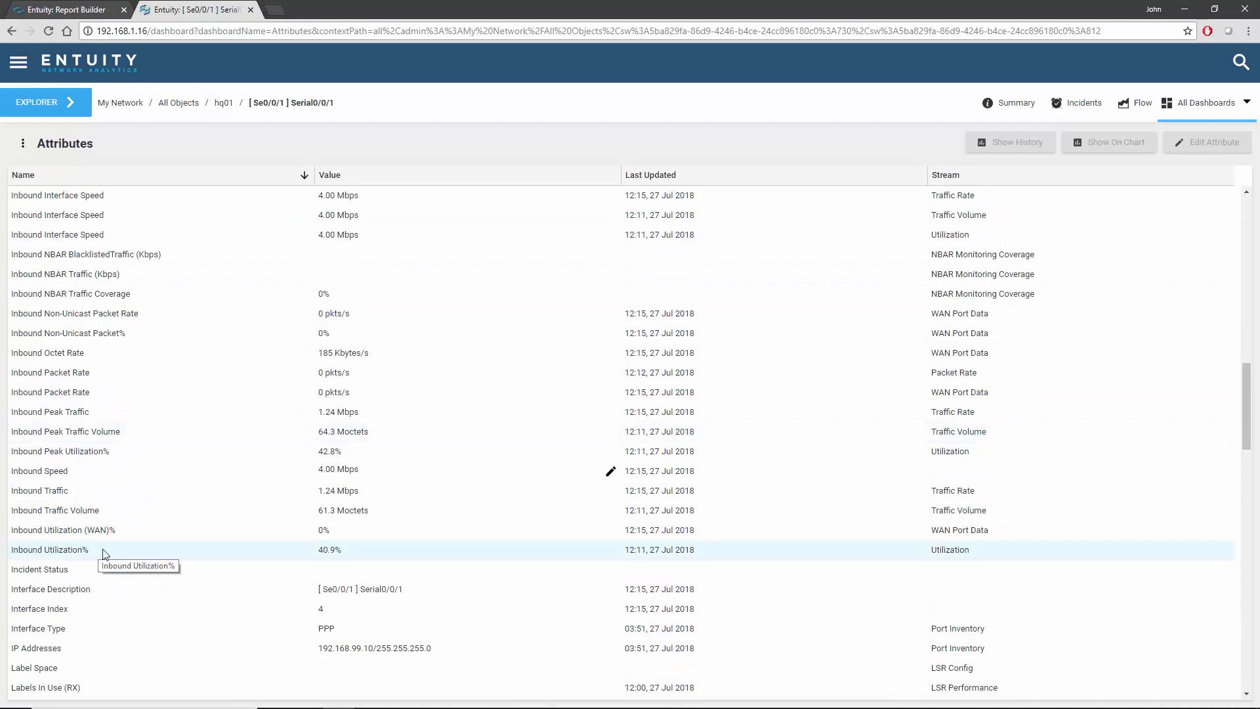
drag(103, 553, 84, 516)
click(184, 11)
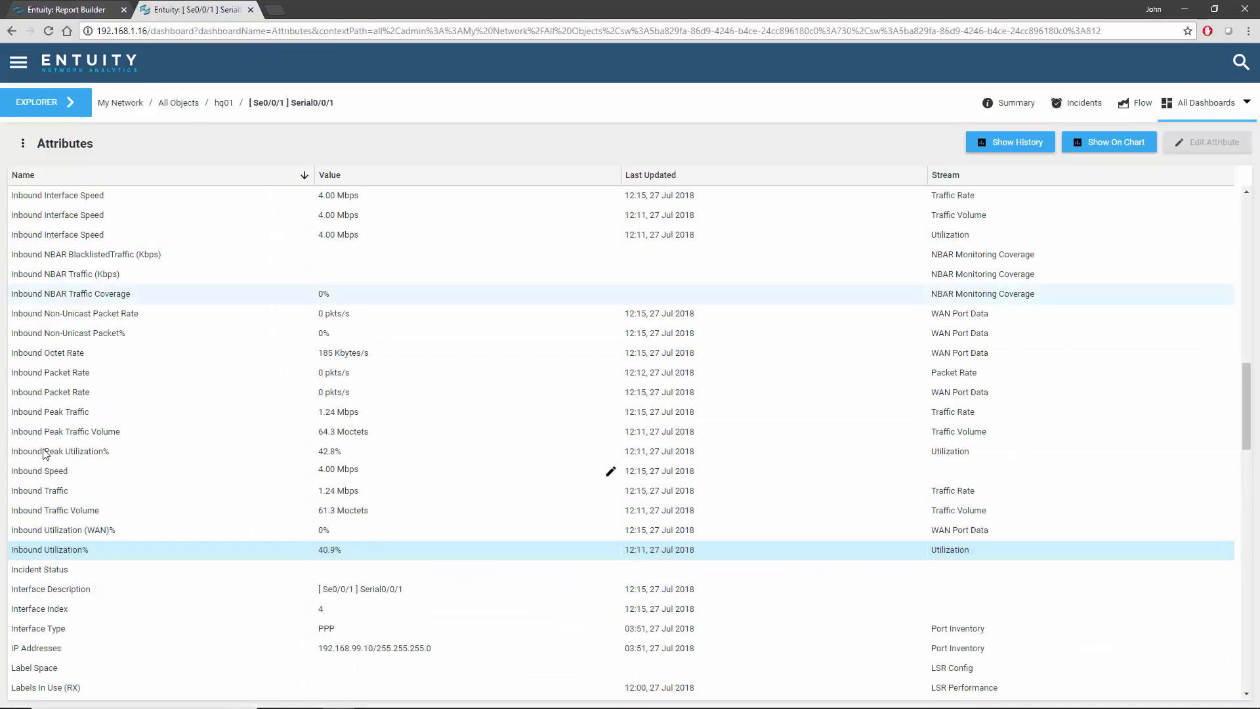
scroll(84, 551, down, 15)
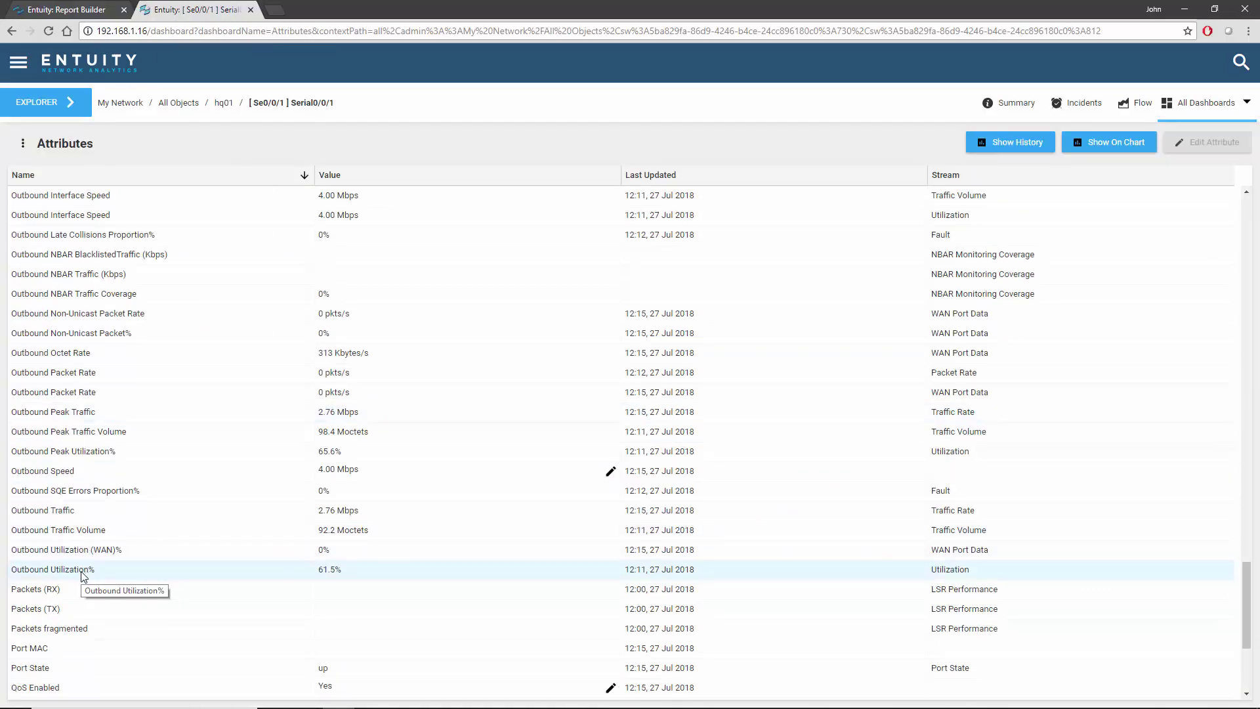
drag(83, 576, 82, 531)
scroll(73, 558, down, 3)
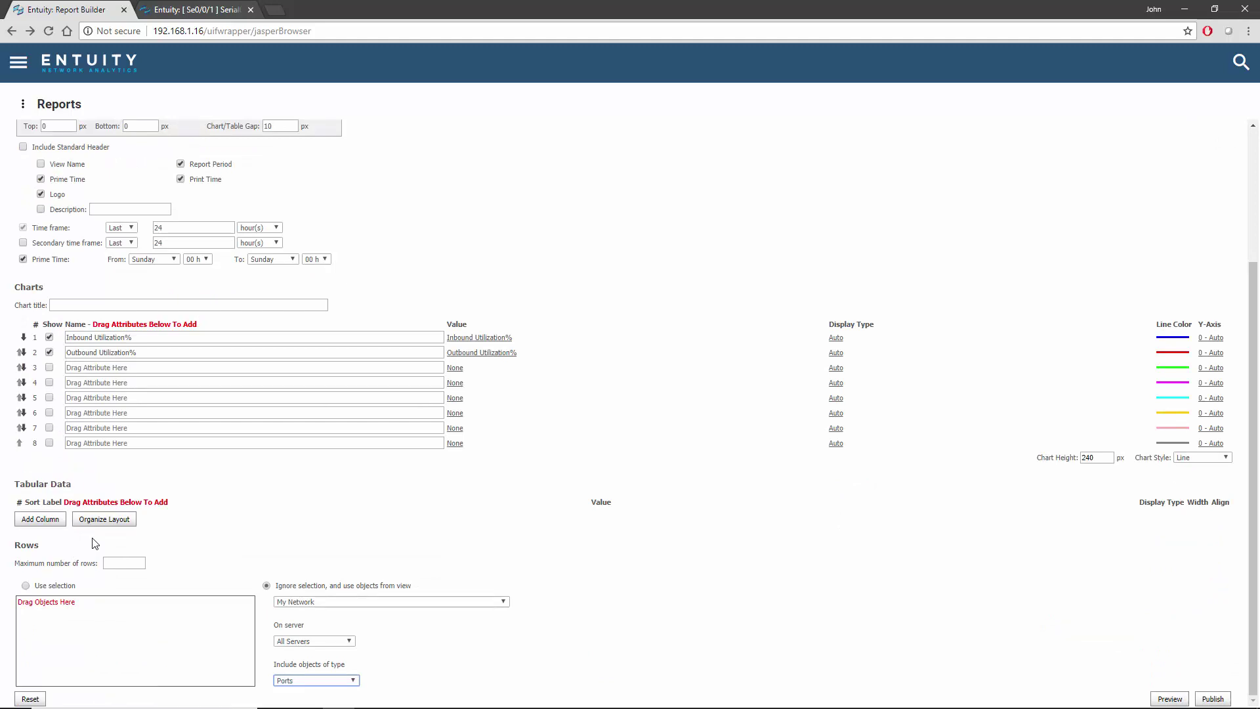
- Enter #ifDescr# as the chart title
click(113, 306)
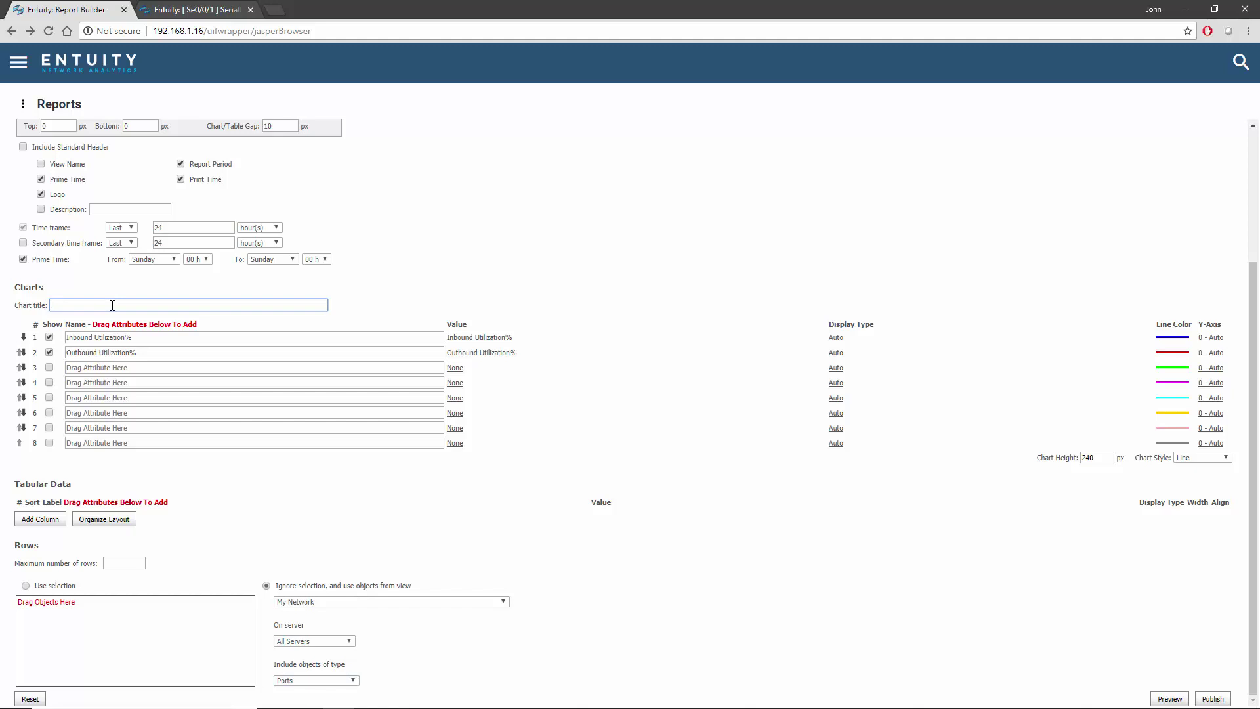
text(#ifDescr#)
scroll(355, 303, up, 3)
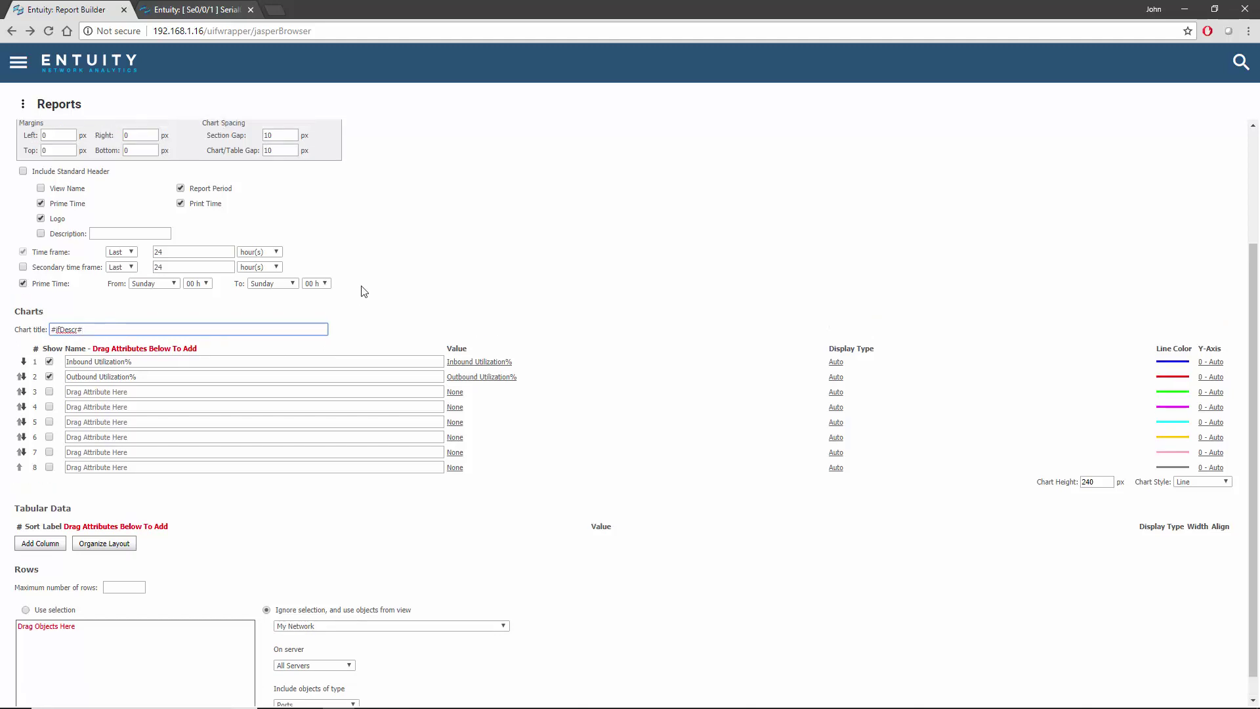
- Show advanced options and set the row filter to portOperationalStatus == 1
click(1148, 141)
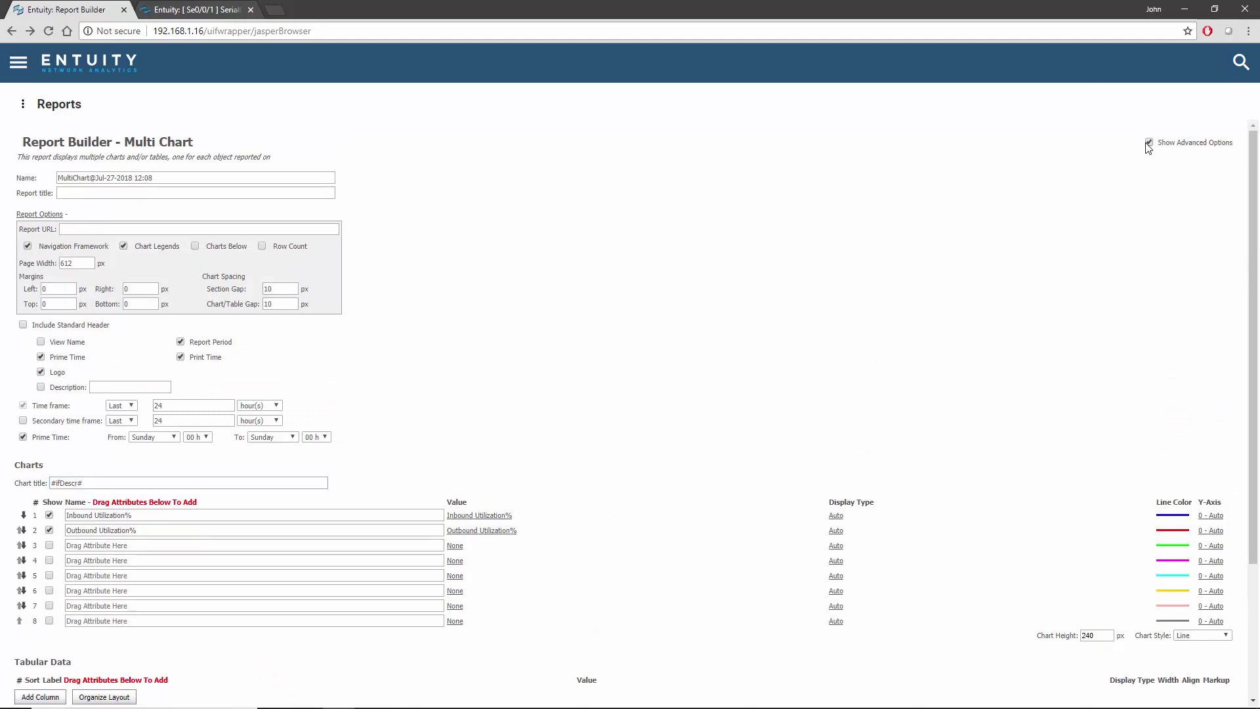
scroll(732, 268, down, 3)
click(225, 563)
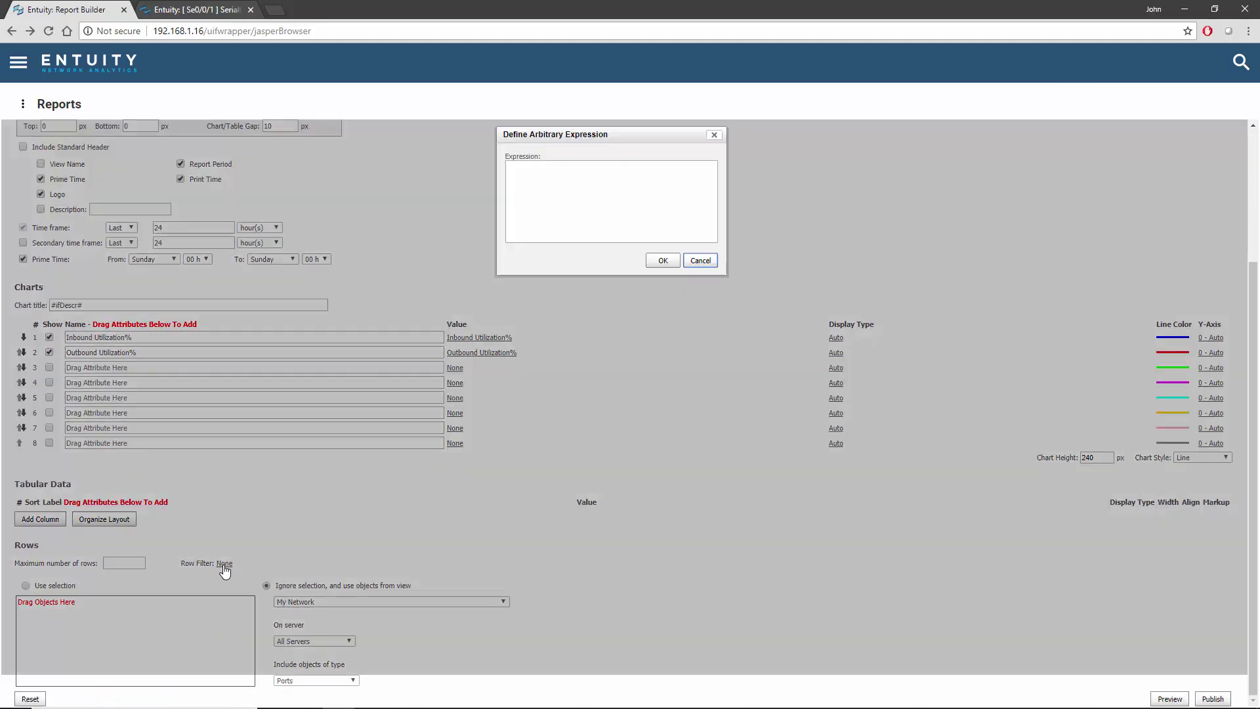
click(532, 205)
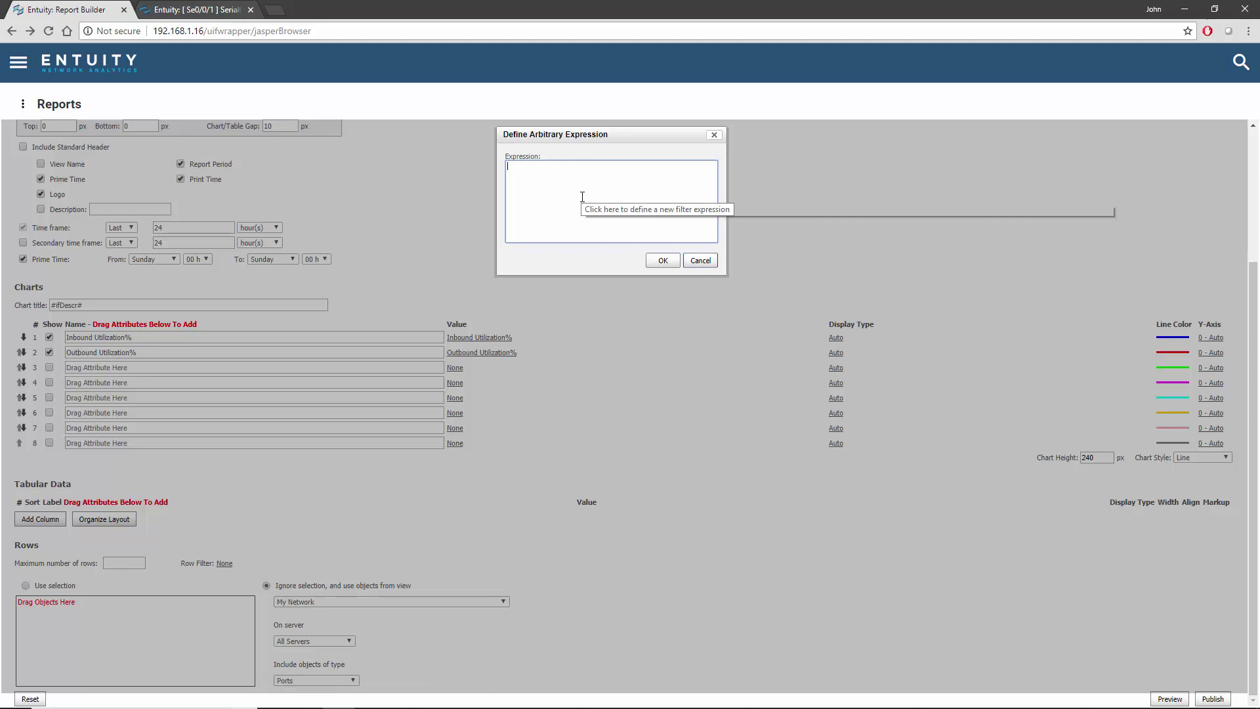
text(portOperationalStatus == 1)
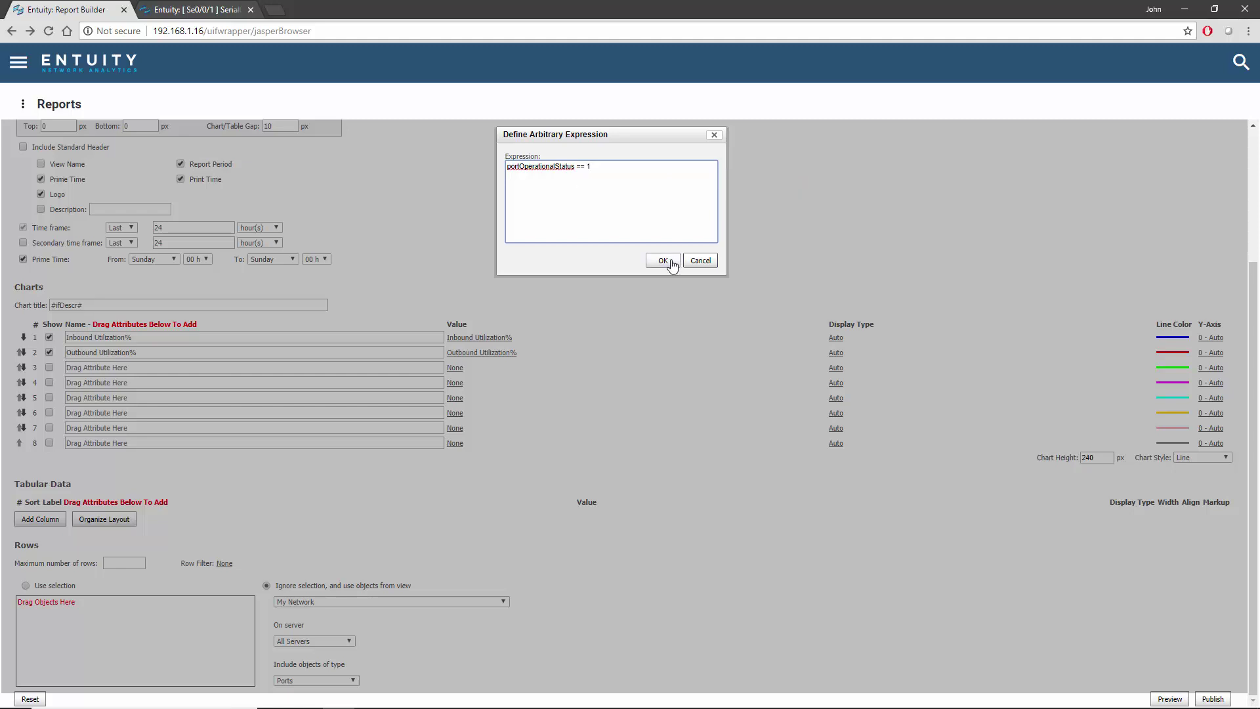
click(664, 260)
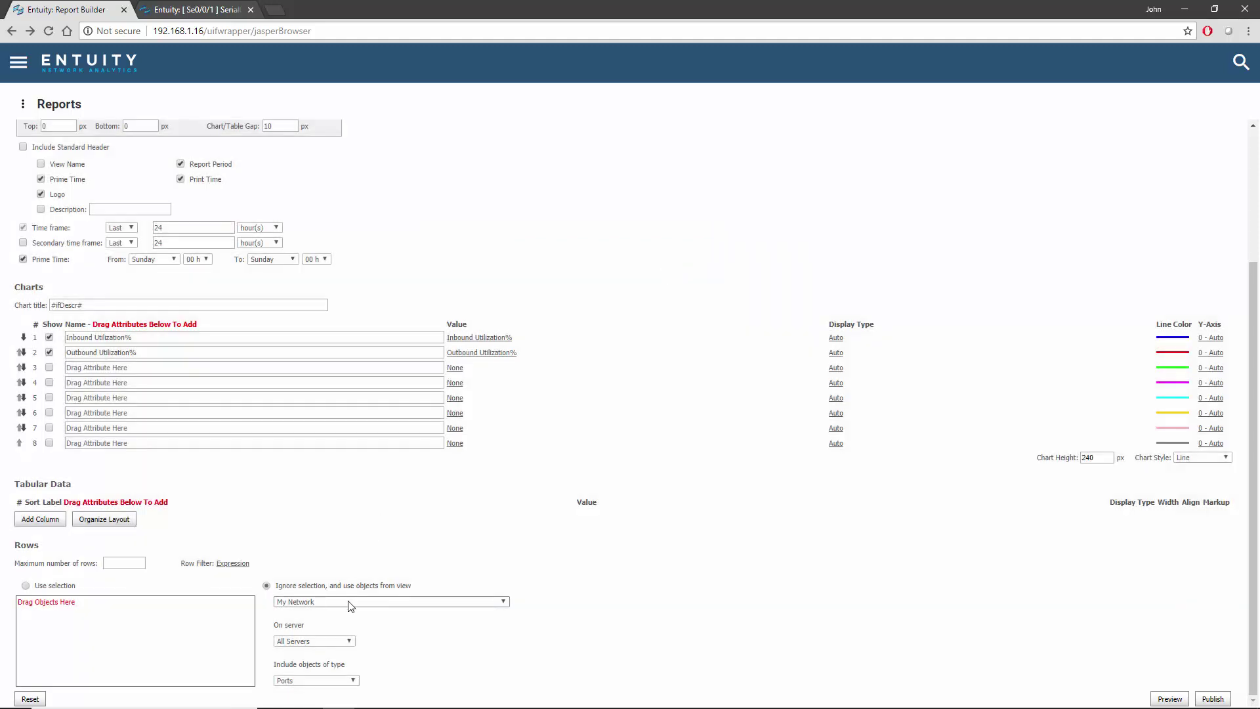
- Report on the My Network/WAN Ports view and preview the charts
click(350, 603)
scroll(351, 591, down, 5)
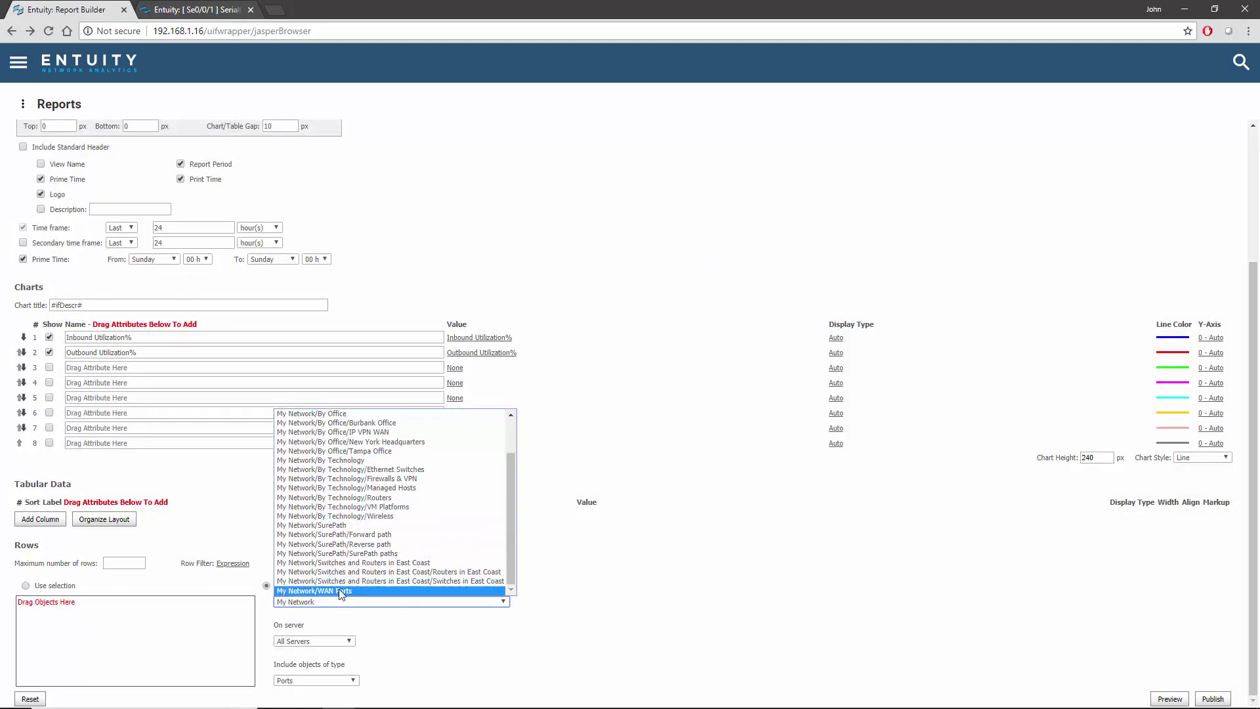
click(350, 590)
click(1169, 697)
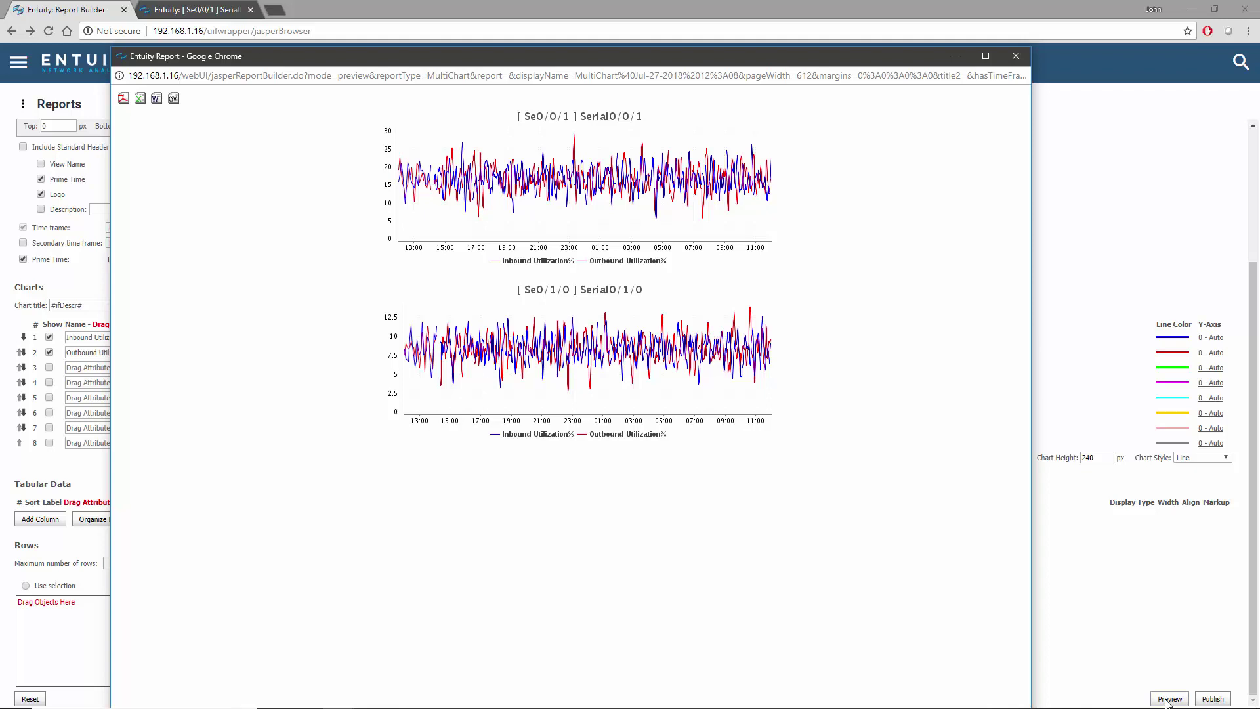
click(1016, 56)
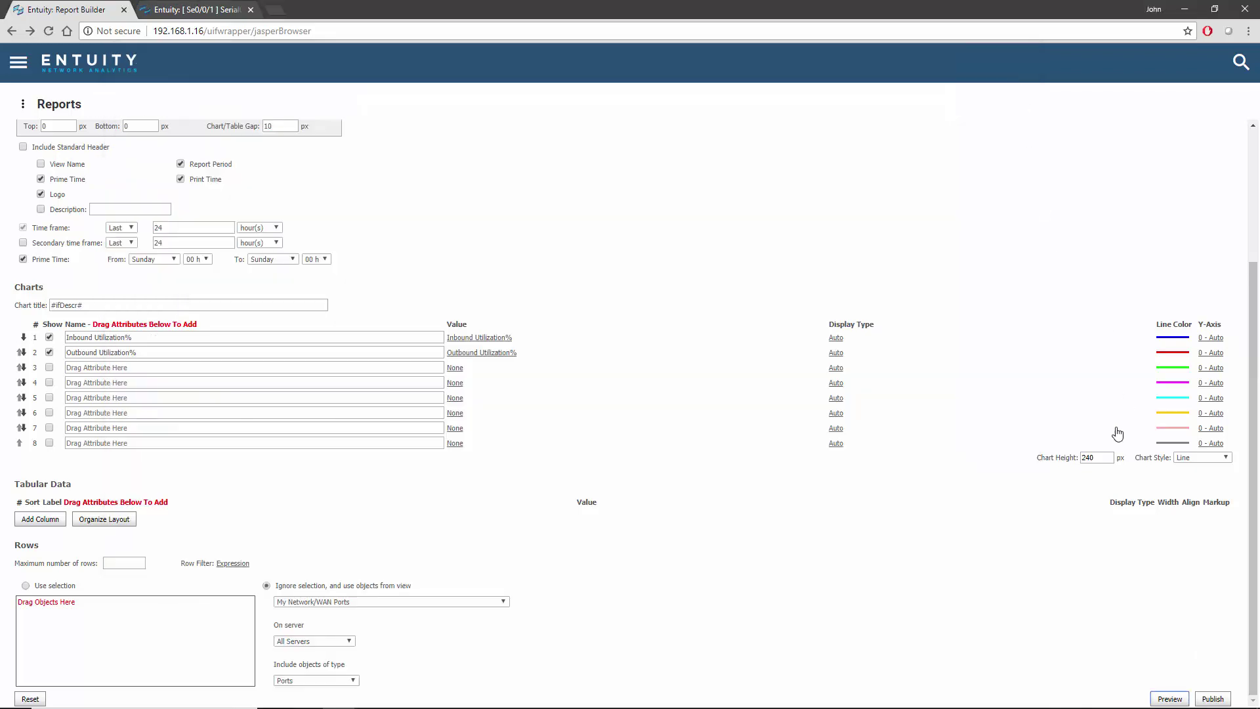
- Set the chart height to 140 and preview the shorter charts
drag(1108, 458, 1054, 454)
text(140)
click(1161, 699)
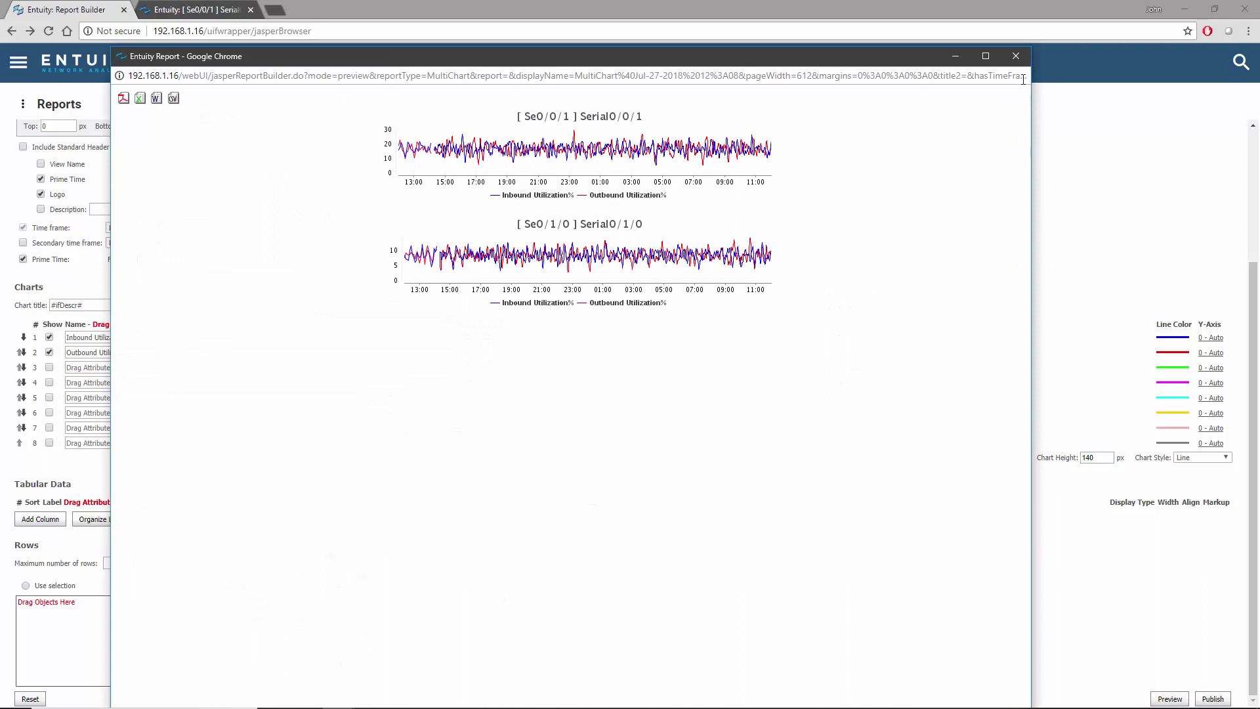
click(1016, 58)
- Rename the report 'Port utilization' and publish it
scroll(755, 410, up, 3)
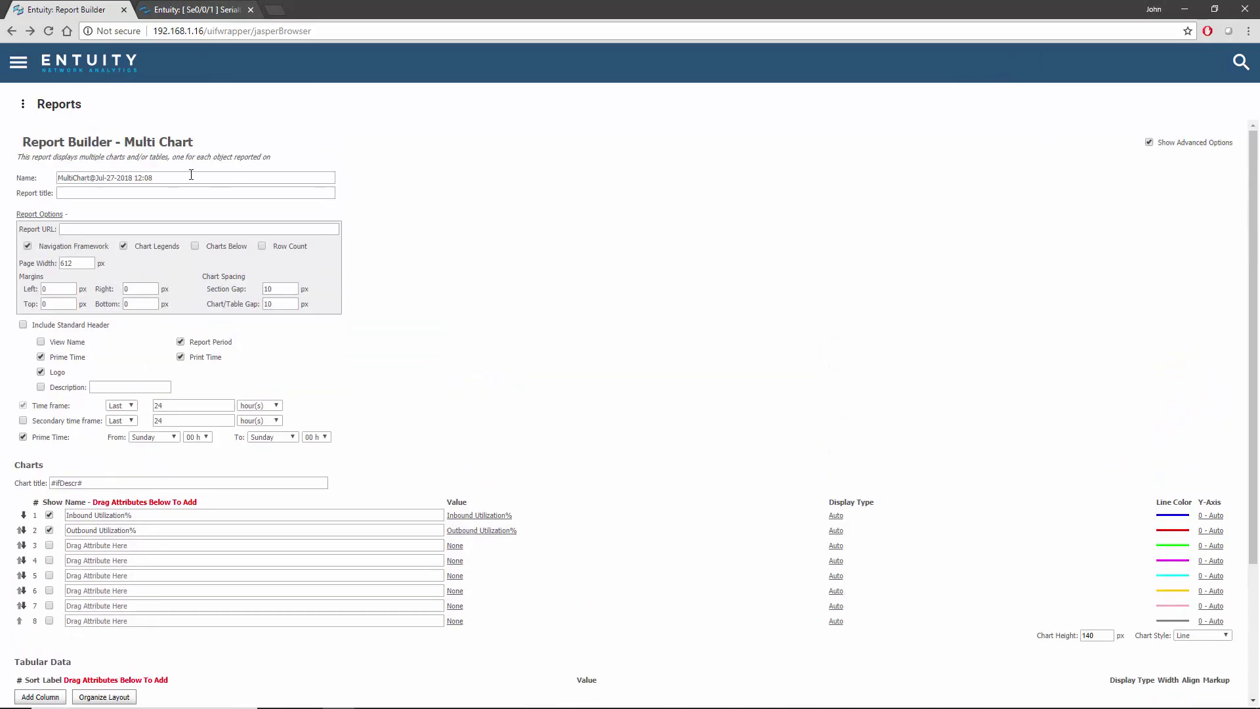
drag(164, 178, 46, 181)
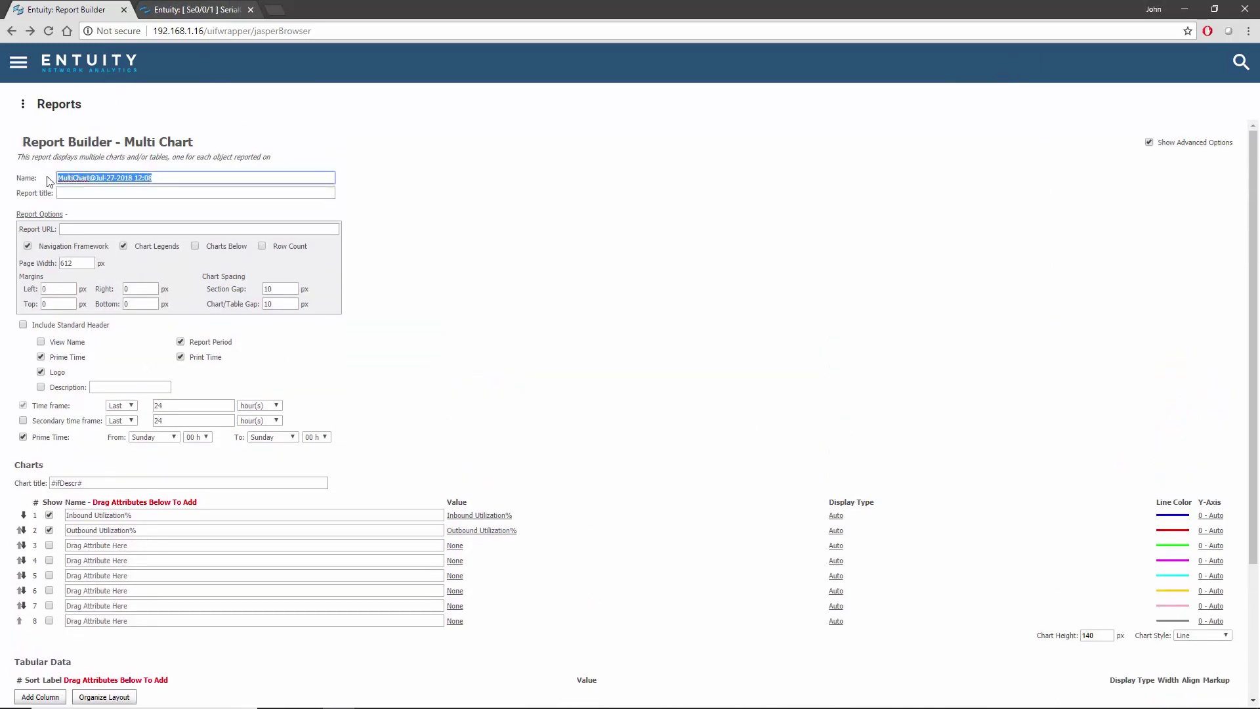
text(Port utilization)
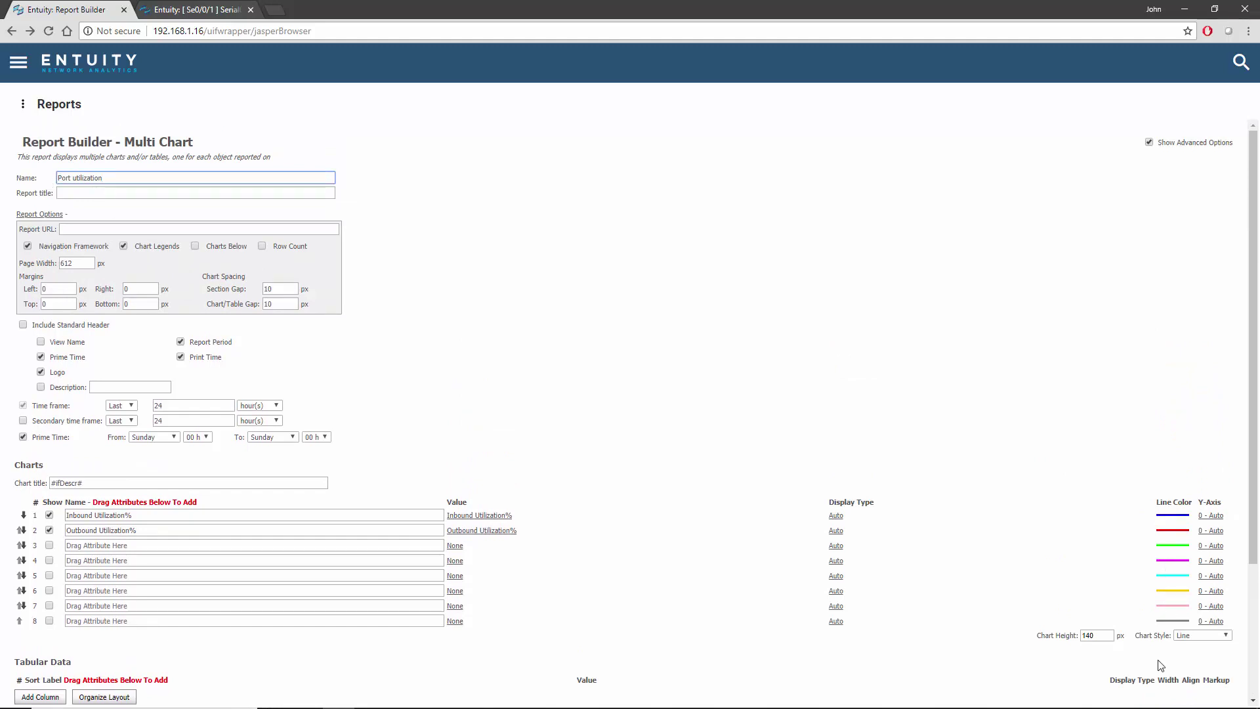
scroll(1172, 624, down, 3)
click(1211, 699)
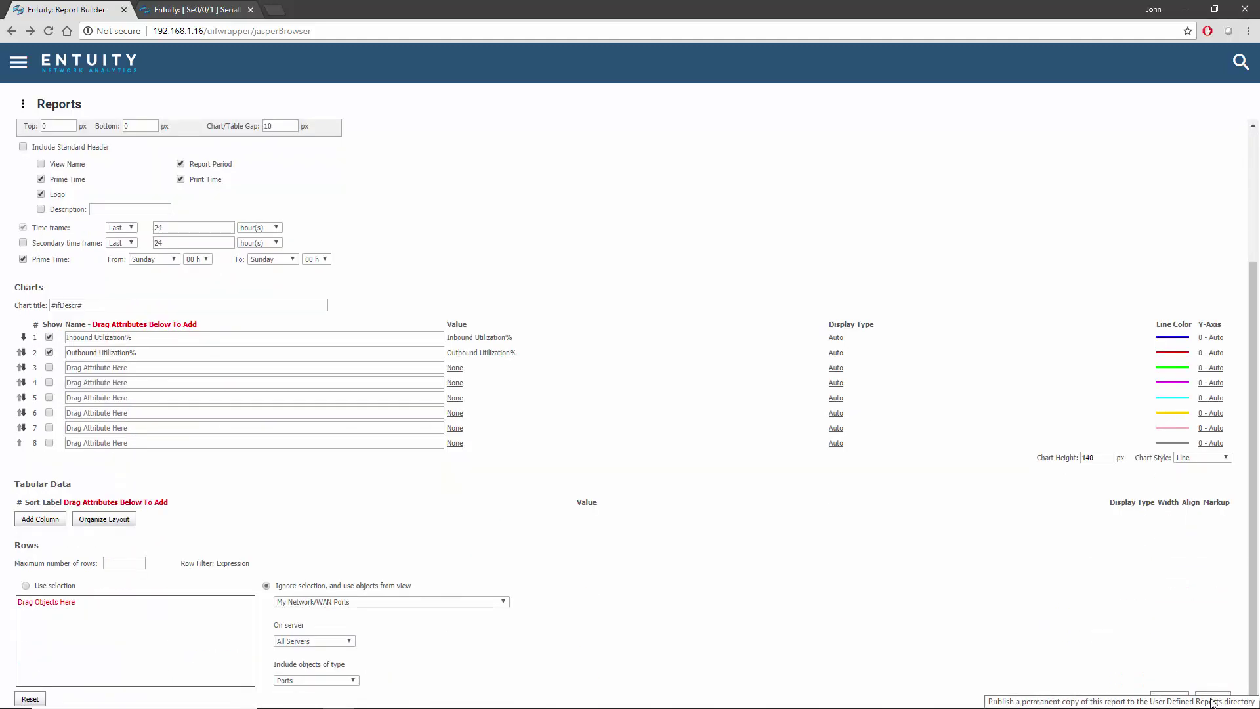